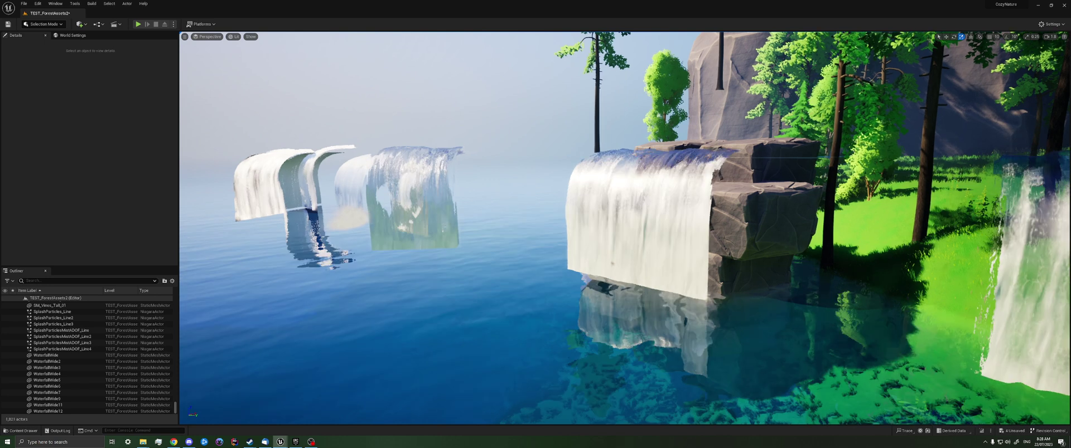
# Examine the wide waterfall flowing over the rock ledge from the front, the side and above.
pyautogui.press('w')
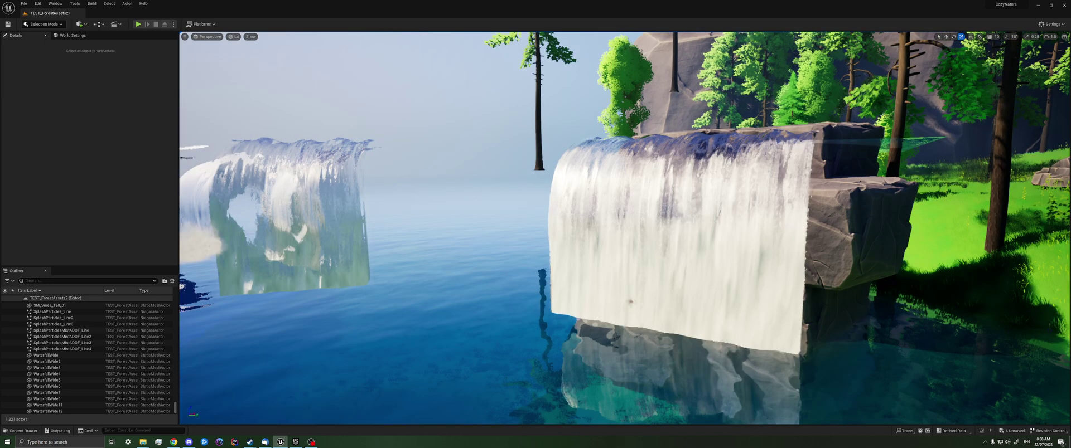
pyautogui.press('a')
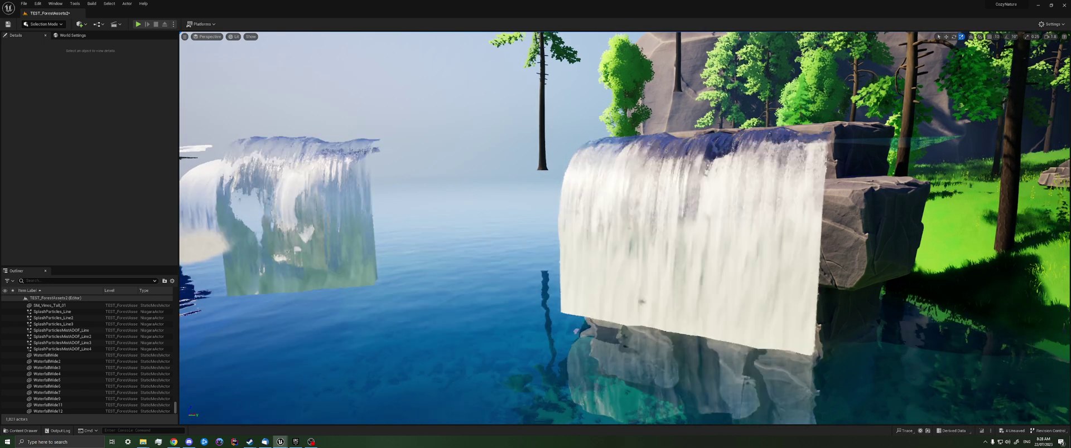
pyautogui.press('d')
pyautogui.press('e')
pyautogui.moveTo(625, 228); pyautogui.dragTo(585, 250, button='right')
pyautogui.press('d')
pyautogui.press('e')
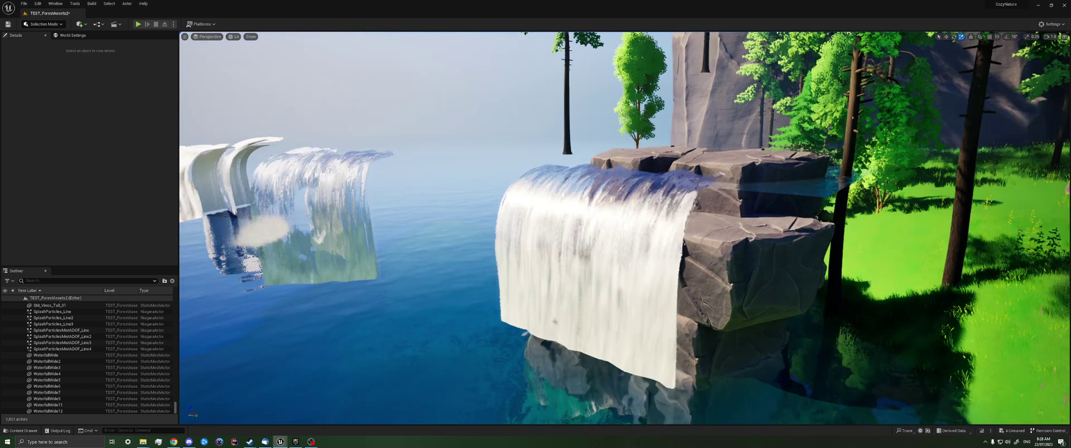
pyautogui.press('w')
pyautogui.press('e')
pyautogui.moveTo(625, 228); pyautogui.dragTo(597, 257, button='right')
pyautogui.press('w')
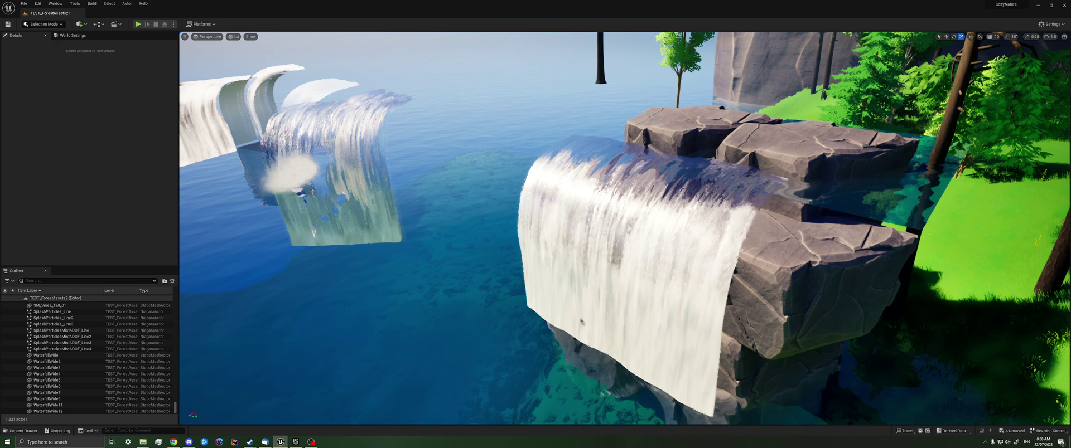
pyautogui.press('q')
# Select the wide waterfall mesh on the rock ledge and switch the editor to Mesh Paint mode.
pyautogui.click(665, 272)
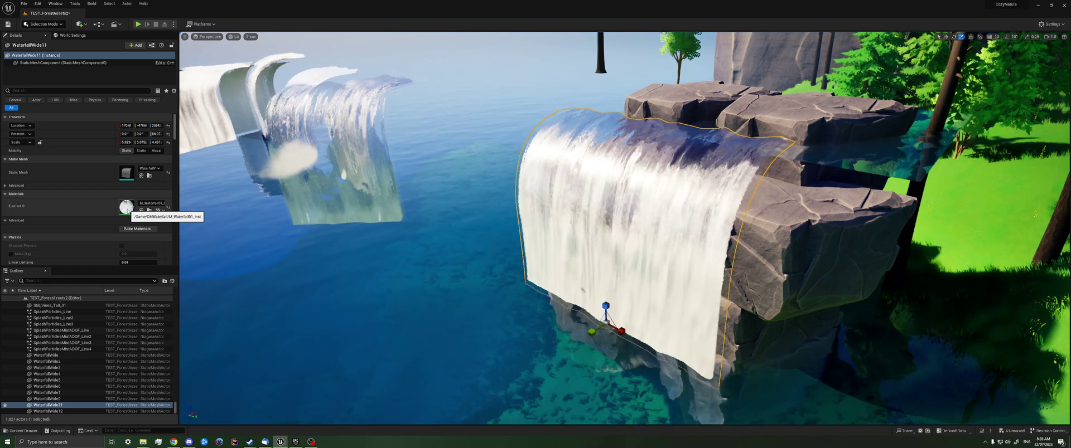
pyautogui.press('s')
pyautogui.moveTo(624, 234); pyautogui.dragTo(642, 193, button='right')
pyautogui.press('w')
pyautogui.click(48, 24)
pyautogui.click(51, 54)
pyautogui.press('e')
pyautogui.moveTo(641, 224)
pyautogui.mouseDown(button='right')
pyautogui.moveTo(698, 267)
pyautogui.moveTo(676, 245)
pyautogui.mouseUp(button='right')
pyautogui.press('w')
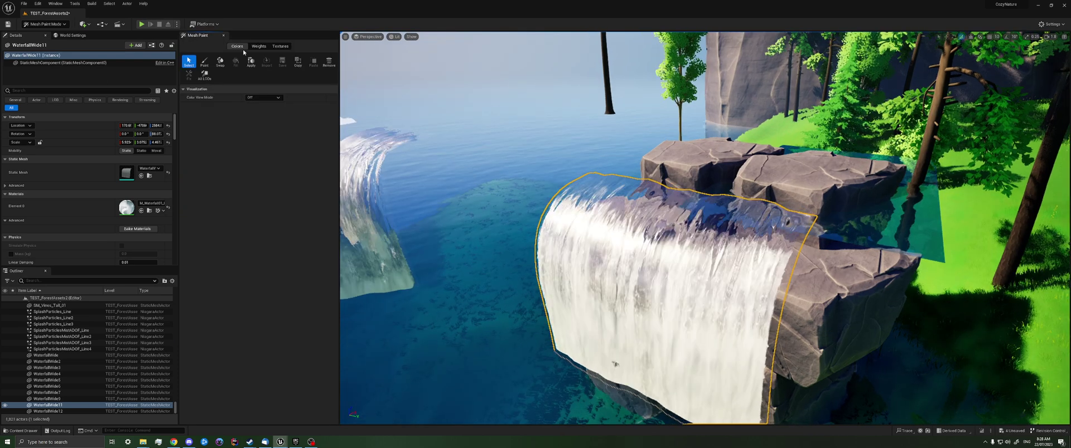
# Activate the vertex Paint tool with only the red channel enabled and paint over the front of the waterfall.
pyautogui.click(203, 62)
pyautogui.click(294, 241)
pyautogui.moveTo(607, 255)
pyautogui.mouseDown()
pyautogui.moveTo(658, 212)
pyautogui.moveTo(642, 262)
pyautogui.moveTo(608, 290)
pyautogui.moveTo(689, 313)
pyautogui.moveTo(641, 234)
pyautogui.moveTo(710, 251)
pyautogui.moveTo(574, 358)
pyautogui.moveTo(617, 311)
pyautogui.moveTo(564, 280)
pyautogui.mouseUp()
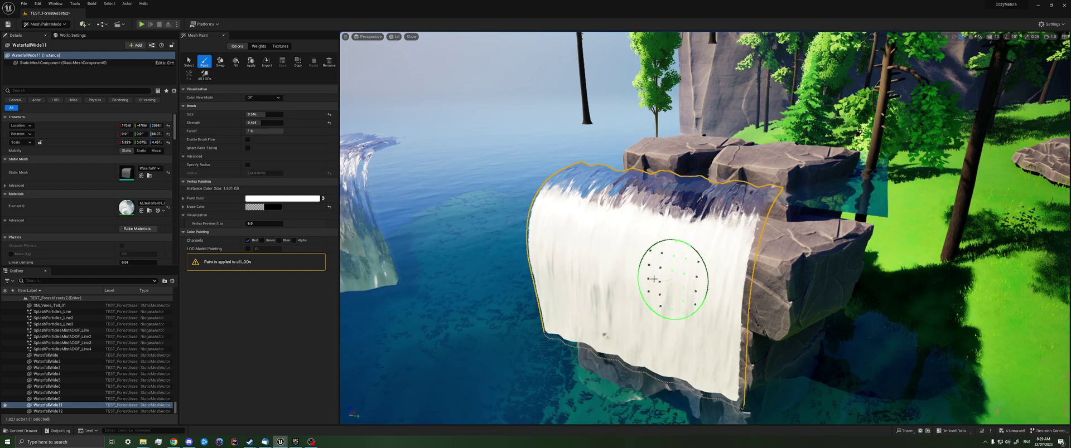
# Undo the red-channel painting on the waterfall.
pyautogui.hotkey('ctrl', 'z')
pyautogui.hotkey('ctrl', 'z')
pyautogui.hotkey('ctrl', 'z')
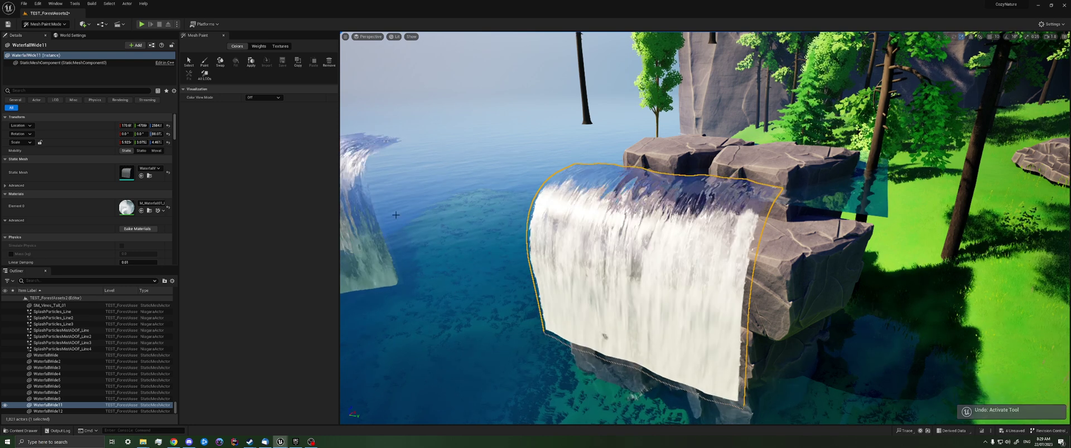
# Reactivate the Paint tool and paint the waterfall's upper part on the blue channel, adding the red channel back in.
pyautogui.click(204, 62)
pyautogui.click(279, 241)
pyautogui.click(248, 241)
pyautogui.press('w')
pyautogui.moveTo(602, 224)
pyautogui.mouseDown(button='right')
pyautogui.moveTo(611, 268)
pyautogui.moveTo(519, 268)
pyautogui.moveTo(502, 254)
pyautogui.mouseUp(button='right')
pyautogui.press('s')
pyautogui.press('d')
pyautogui.press('s')
pyautogui.click(248, 240)
pyautogui.moveTo(569, 264); pyautogui.dragTo(641, 263, button='right')
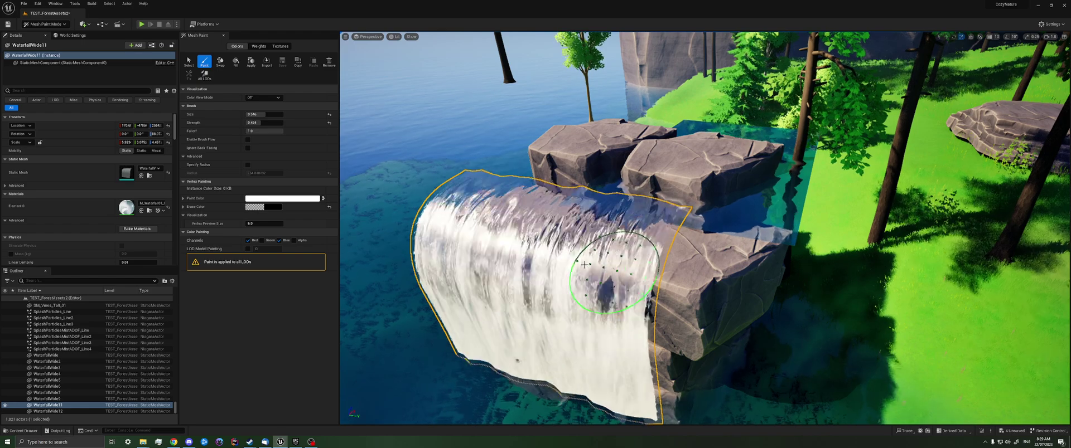
# Paint the waterfall's upper curve with only the red channel enabled, and again with only the blue channel enabled.
pyautogui.click(279, 241)
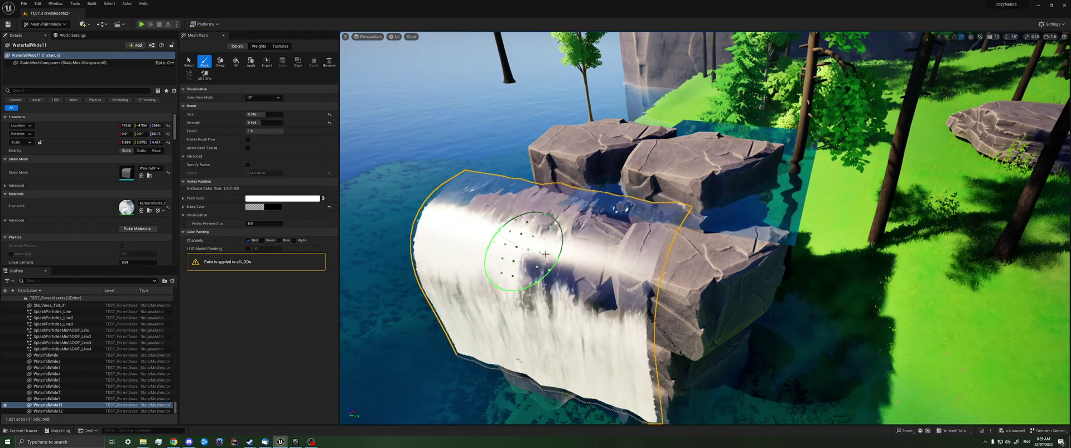
pyautogui.click(248, 241)
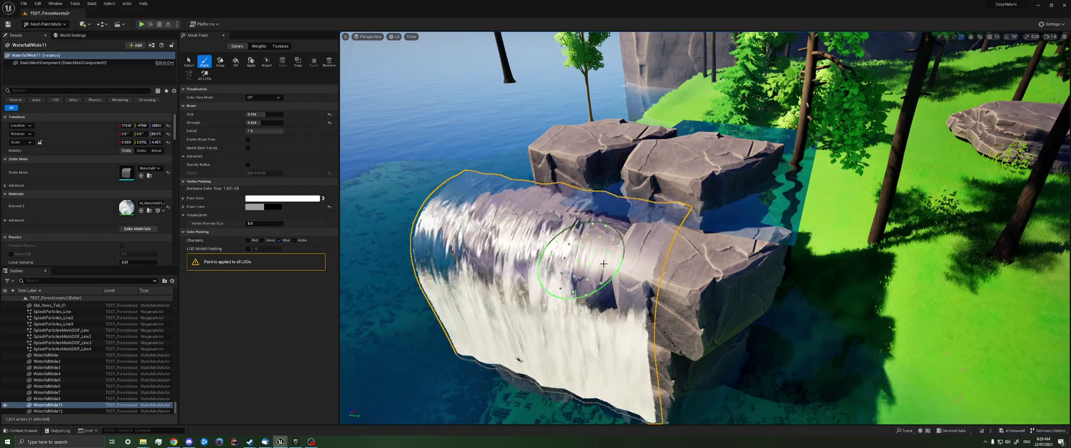
pyautogui.moveTo(605, 277)
pyautogui.mouseDown(button='right')
pyautogui.moveTo(596, 254)
pyautogui.moveTo(624, 254)
pyautogui.mouseUp(button='right')
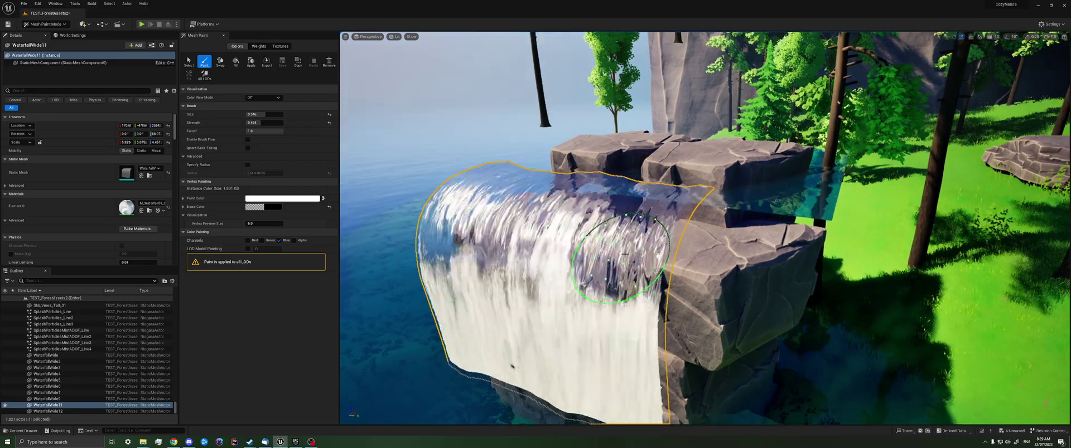
pyautogui.moveTo(454, 207)
pyautogui.mouseDown()
pyautogui.moveTo(678, 259)
pyautogui.moveTo(502, 220)
pyautogui.moveTo(630, 234)
pyautogui.mouseUp()
pyautogui.moveTo(536, 201)
pyautogui.mouseDown(button='right')
pyautogui.moveTo(540, 237)
pyautogui.moveTo(530, 212)
pyautogui.mouseUp(button='right')
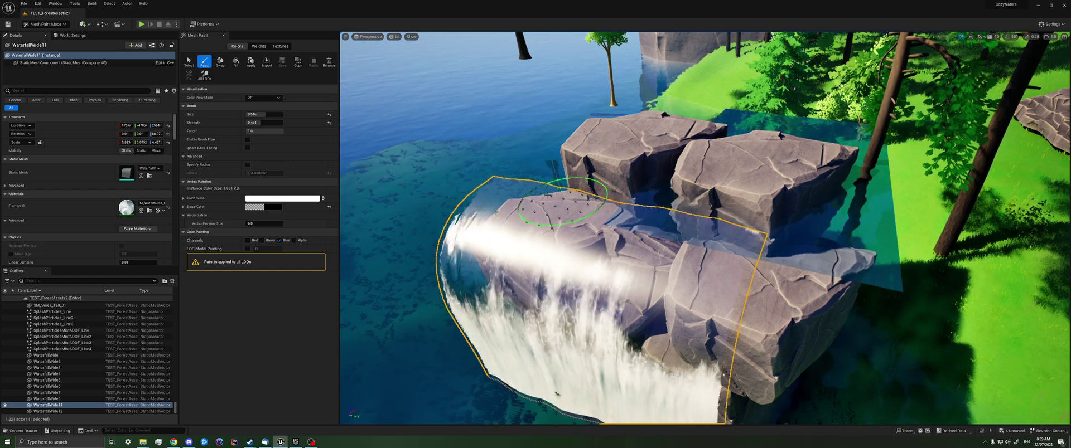
pyautogui.moveTo(739, 240); pyautogui.dragTo(614, 223, button='right')
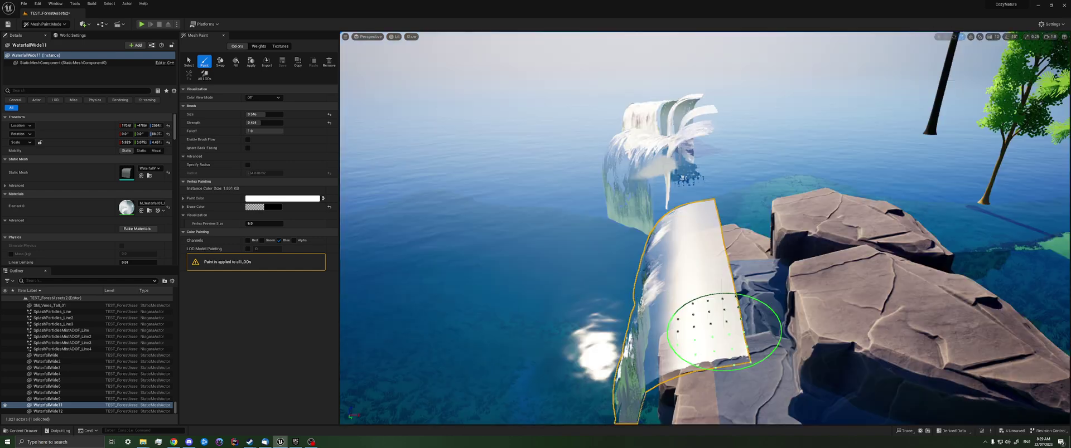
pyautogui.moveTo(724, 332); pyautogui.dragTo(745, 380, button='right')
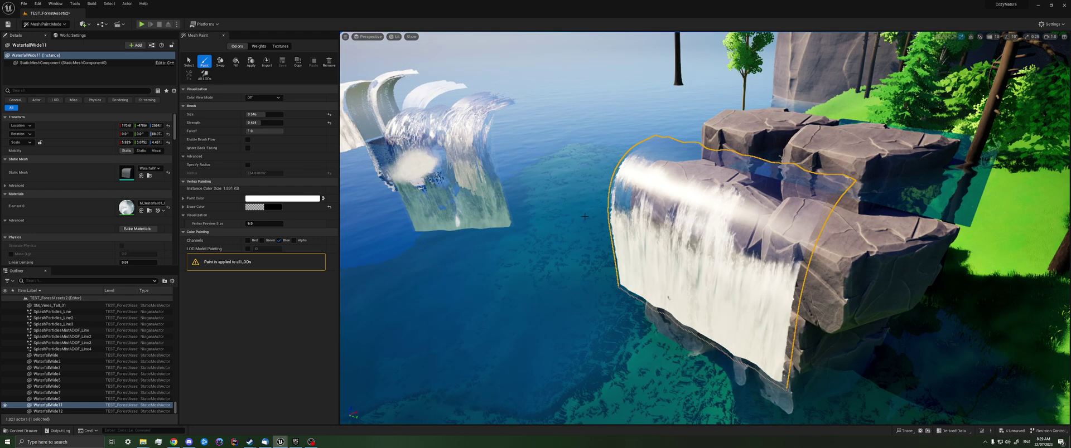
# Undo the red and blue channel painting on the waterfall and limit painting to the alpha channel.
pyautogui.hotkey('ctrl', 'z')
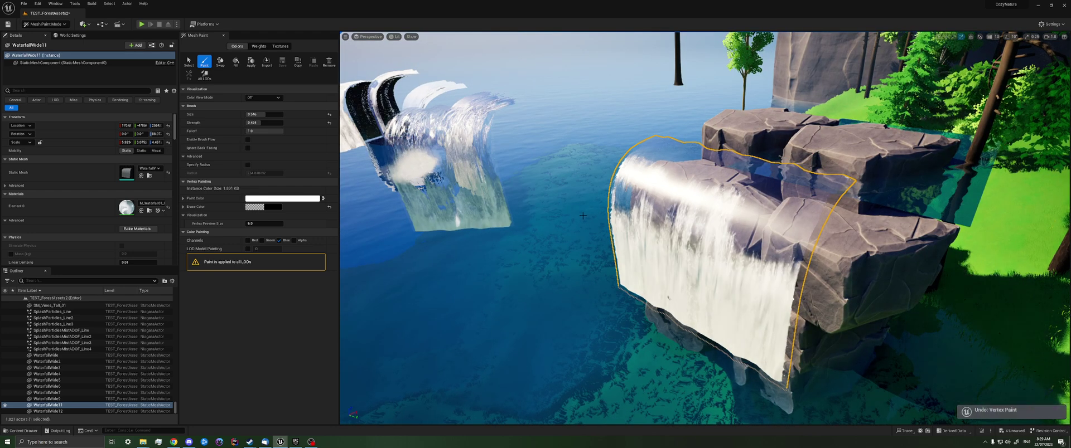
pyautogui.click(293, 241)
pyautogui.click(279, 241)
pyautogui.moveTo(523, 233); pyautogui.dragTo(542, 228, button='right')
pyautogui.hotkey('ctrl', 'z')
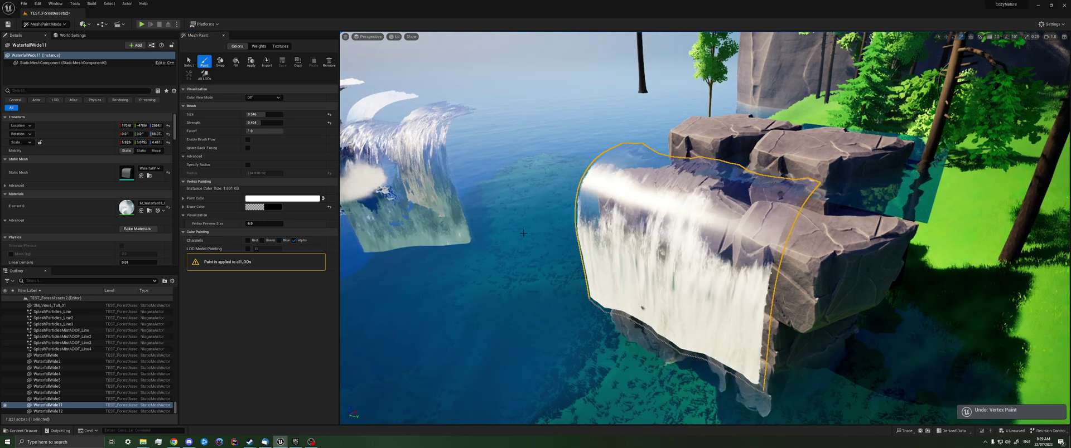
pyautogui.hotkey('ctrl', 'z')
pyautogui.hotkey('ctrl', 'z')
# Paint out the centre of the waterfall on the alpha channel to cut a large hole that exposes the rock.
pyautogui.moveTo(675, 244); pyautogui.dragTo(693, 251, button='right')
pyautogui.moveTo(725, 293)
pyautogui.mouseDown()
pyautogui.moveTo(835, 292)
pyautogui.moveTo(808, 250)
pyautogui.moveTo(777, 263)
pyautogui.mouseUp()
pyautogui.moveTo(777, 263)
pyautogui.mouseDown(button='right')
pyautogui.moveTo(753, 263)
pyautogui.moveTo(706, 177)
pyautogui.moveTo(695, 195)
pyautogui.moveTo(667, 187)
pyautogui.moveTo(653, 237)
pyautogui.mouseUp(button='right')
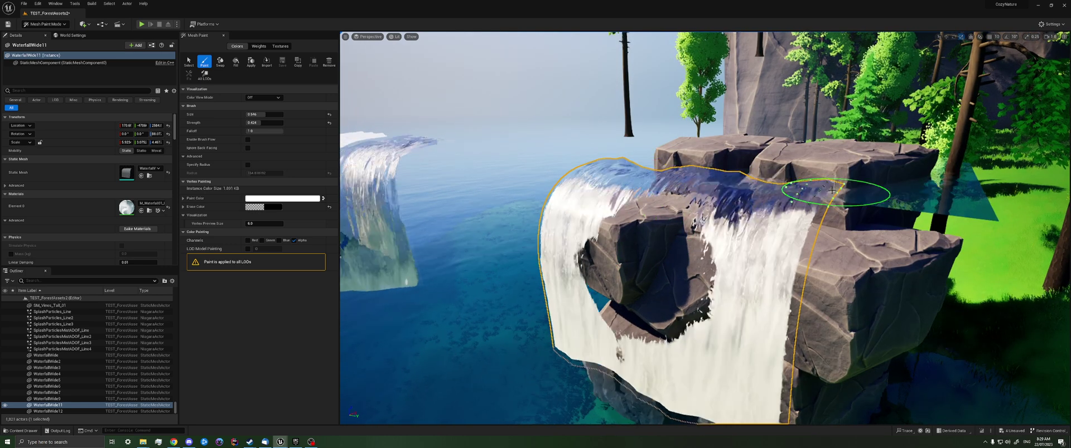
# Try painting out the waterfall's side edge next to the rocks on the alpha channel with the large brush.
pyautogui.moveTo(827, 198)
pyautogui.mouseDown(button='right')
pyautogui.moveTo(873, 168)
pyautogui.moveTo(833, 167)
pyautogui.mouseUp(button='right')
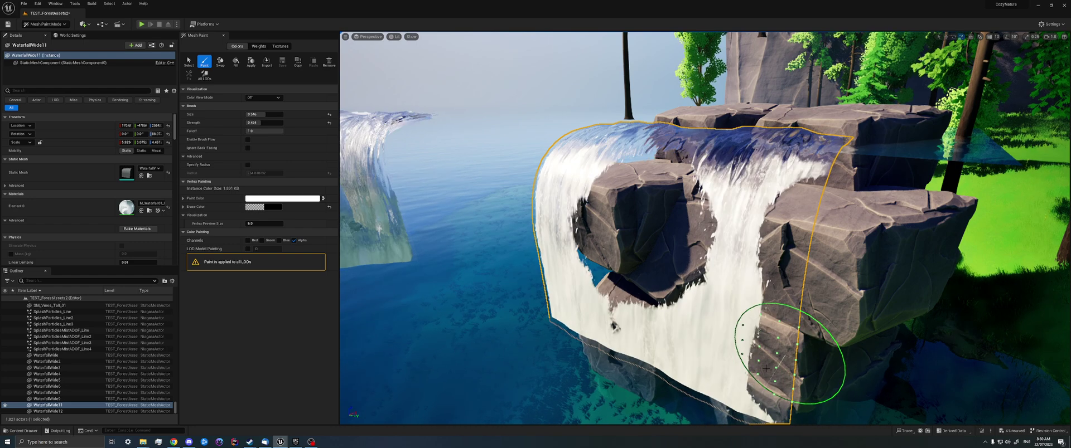
pyautogui.moveTo(812, 198)
pyautogui.mouseDown()
pyautogui.moveTo(768, 382)
pyautogui.moveTo(781, 357)
pyautogui.mouseUp()
pyautogui.moveTo(781, 357)
pyautogui.mouseDown(button='right')
pyautogui.moveTo(820, 279)
pyautogui.moveTo(871, 275)
pyautogui.mouseUp(button='right')
# Reduce the brush size and trim the waterfall's side edge along the rocks on the alpha channel.
pyautogui.moveTo(264, 114); pyautogui.dragTo(249, 114)
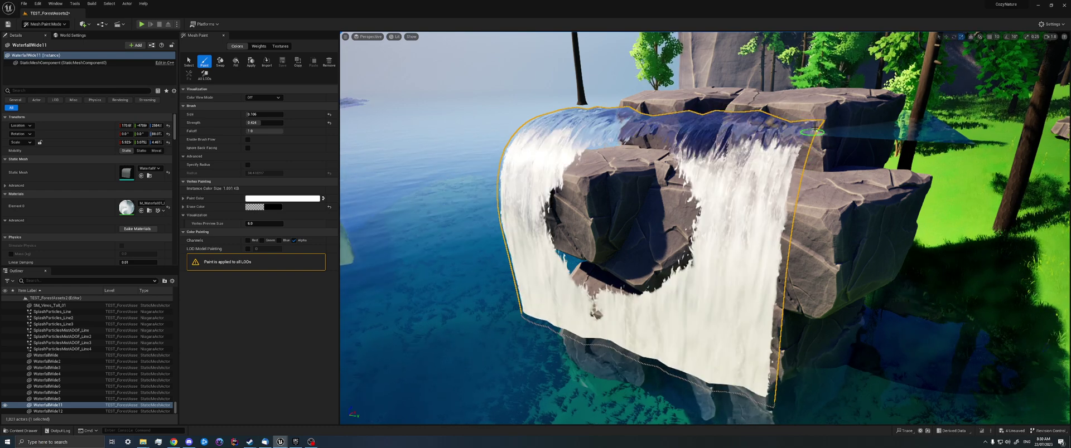
pyautogui.moveTo(771, 271); pyautogui.dragTo(846, 211, button='right')
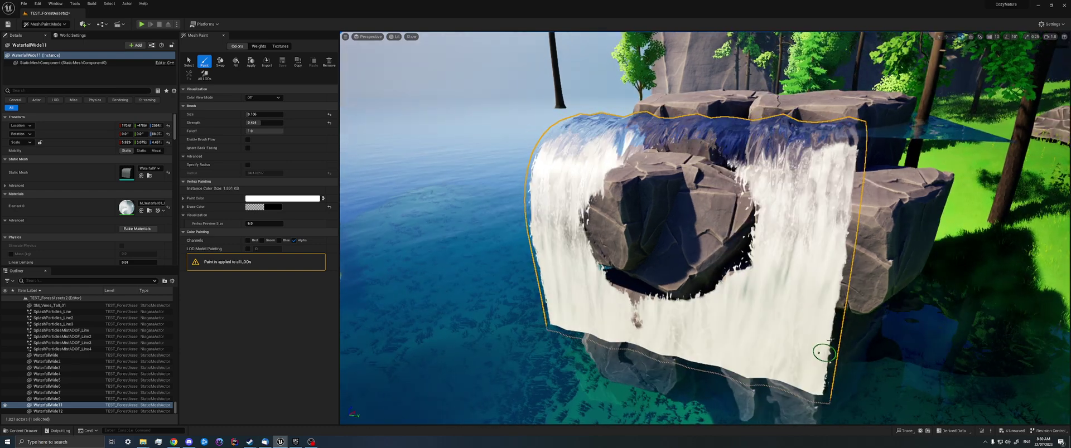
pyautogui.moveTo(830, 311)
pyautogui.mouseDown(button='right')
pyautogui.moveTo(843, 356)
pyautogui.moveTo(764, 279)
pyautogui.mouseUp(button='right')
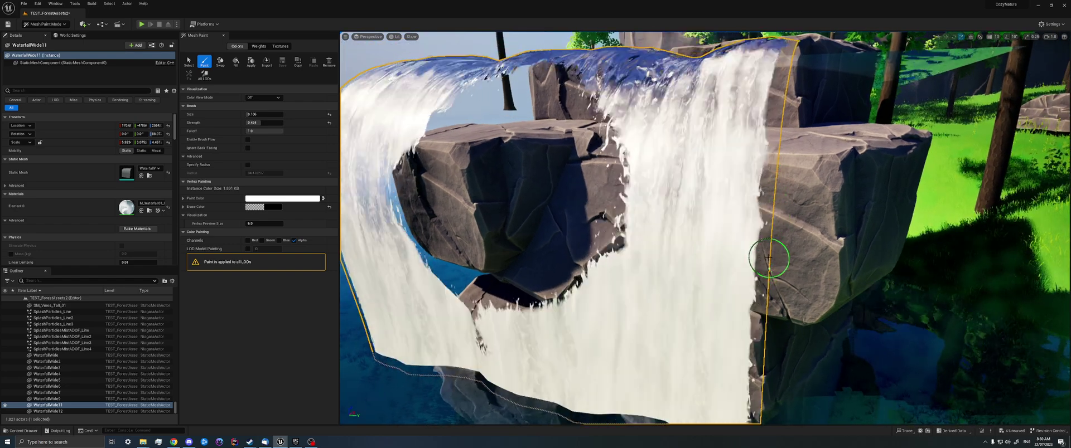
pyautogui.moveTo(764, 278); pyautogui.dragTo(630, 279, button='right')
# Enlarge the brush and paint the alpha channel back in to fill the hole in the waterfall.
pyautogui.moveTo(778, 251)
pyautogui.mouseDown(button='right')
pyautogui.moveTo(772, 275)
pyautogui.moveTo(754, 279)
pyautogui.mouseUp(button='right')
pyautogui.moveTo(251, 114); pyautogui.dragTo(273, 115)
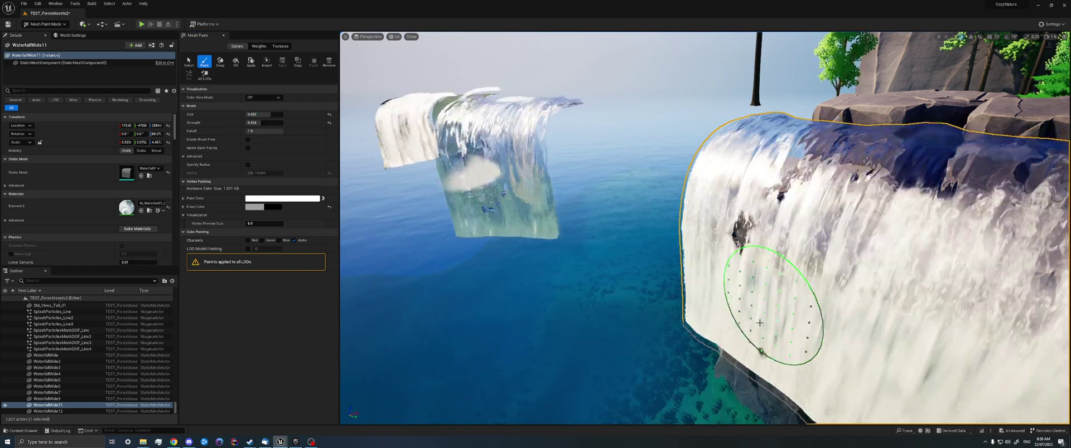
pyautogui.moveTo(813, 174); pyautogui.dragTo(781, 240, button='right')
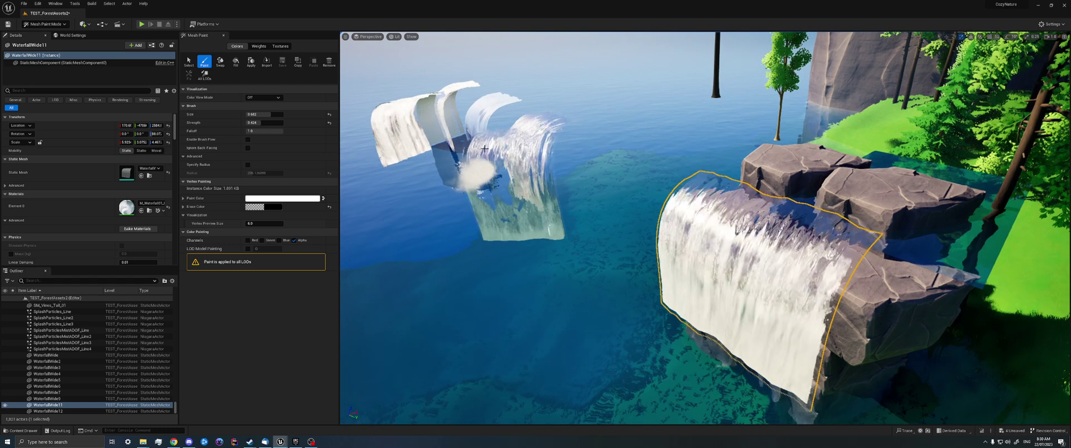
# Return to Selection mode, deselect the waterfall and view the painted result from above and from the front.
pyautogui.click(46, 24)
pyautogui.click(42, 34)
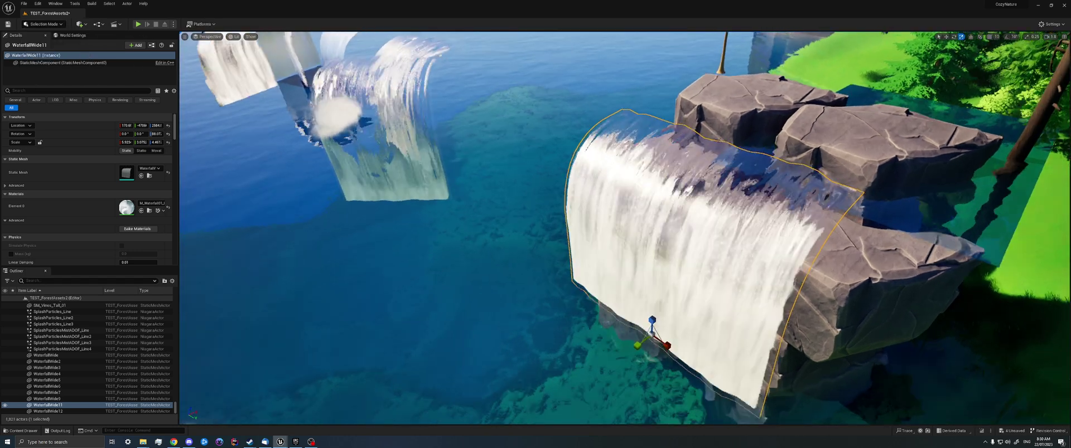
pyautogui.moveTo(535, 189); pyautogui.dragTo(535, 198, button='right')
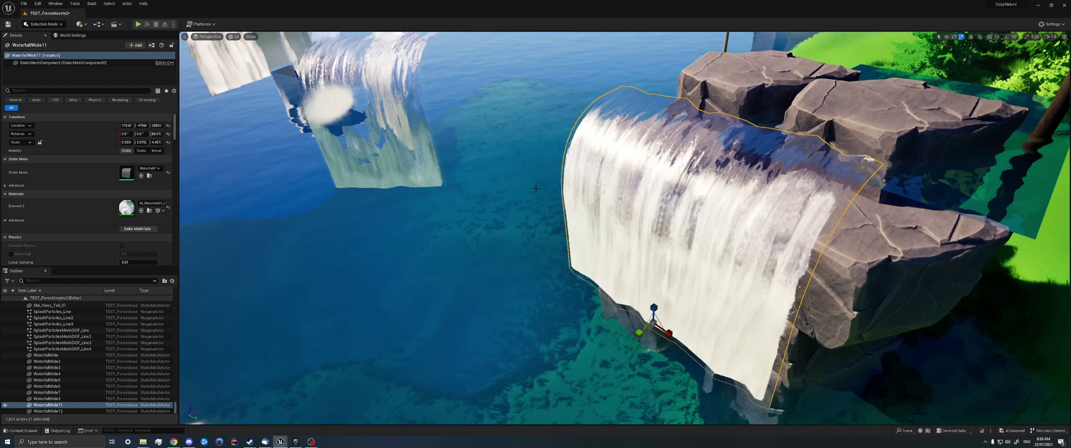
pyautogui.moveTo(536, 188)
pyautogui.mouseDown(button='right')
pyautogui.moveTo(536, 214)
pyautogui.moveTo(536, 184)
pyautogui.moveTo(552, 193)
pyautogui.mouseUp(button='right')
pyautogui.press('Escape')
pyautogui.press('w')
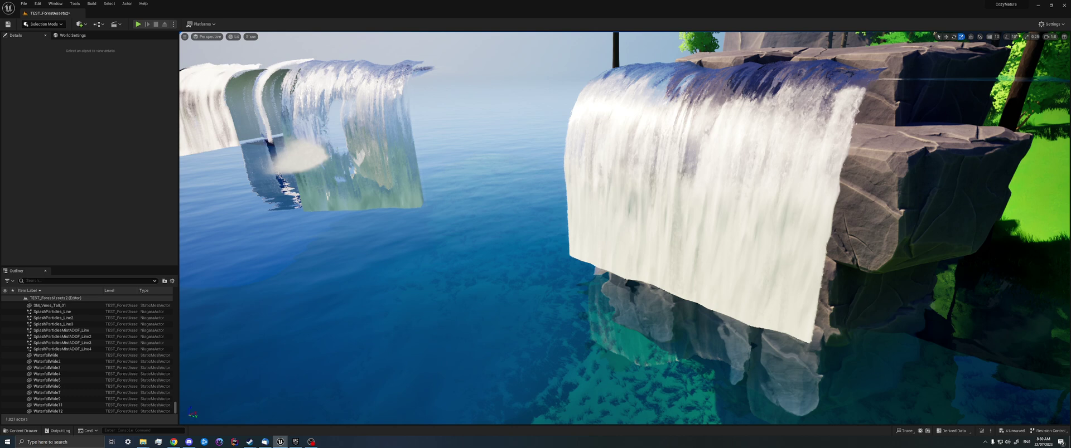
pyautogui.press('s')
pyautogui.moveTo(605, 169)
pyautogui.mouseDown(button='right')
pyautogui.moveTo(625, 161)
pyautogui.moveTo(615, 178)
pyautogui.mouseUp(button='right')
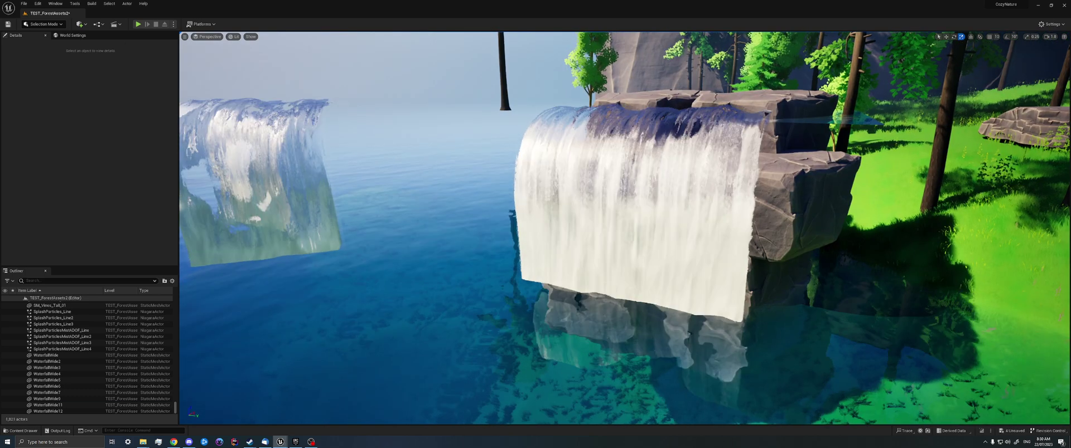
# Select the wide waterfall, open its assigned material instance and bring up the parent material M_Waterfall01.
pyautogui.click(664, 224)
pyautogui.doubleClick(127, 208)
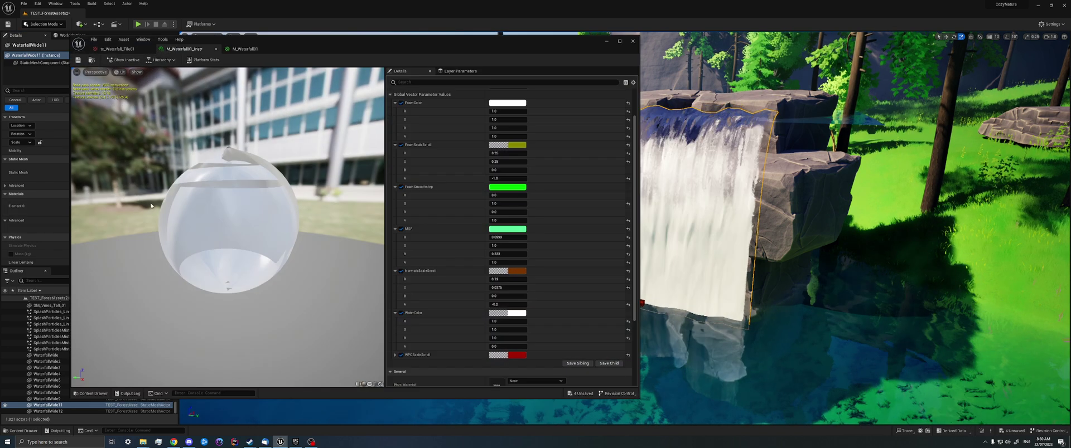
pyautogui.scroll(-3, 474, 345)
pyautogui.click(245, 48)
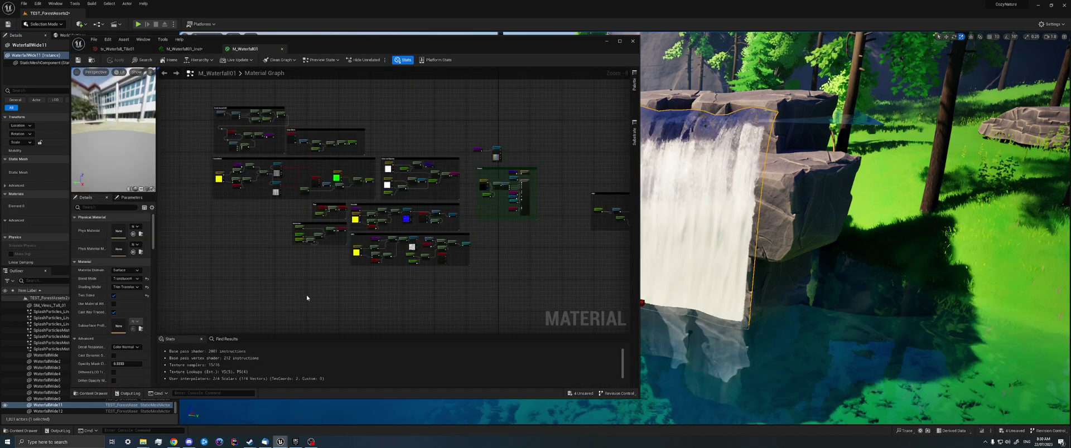
# Review the node graph and the translucency, usage and refraction settings of M_Waterfall01.
pyautogui.scroll(-3, 124, 285)
pyautogui.scroll(-8, 124, 287)
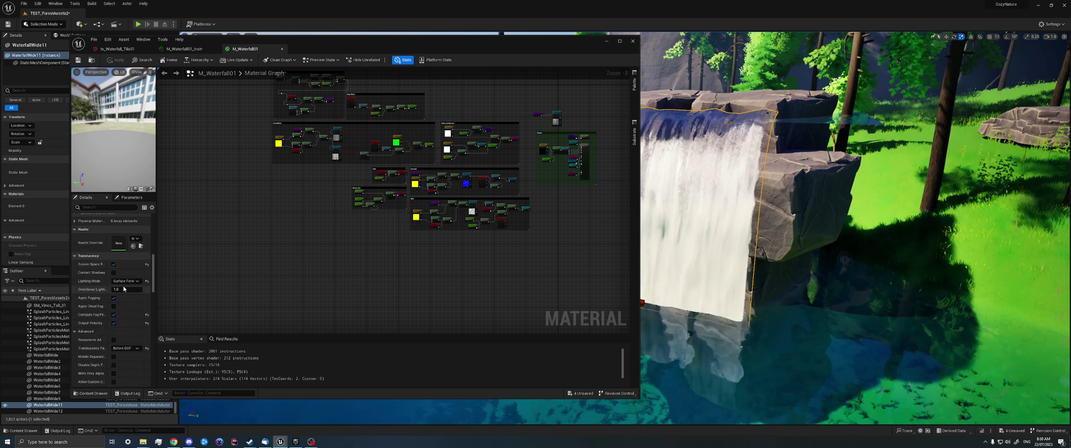
pyautogui.scroll(-3, 123, 288)
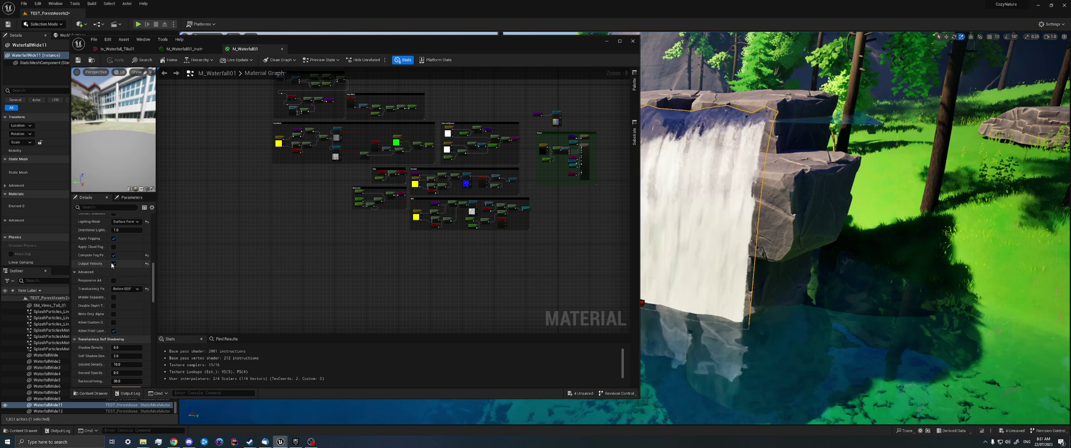
pyautogui.scroll(3, 111, 265)
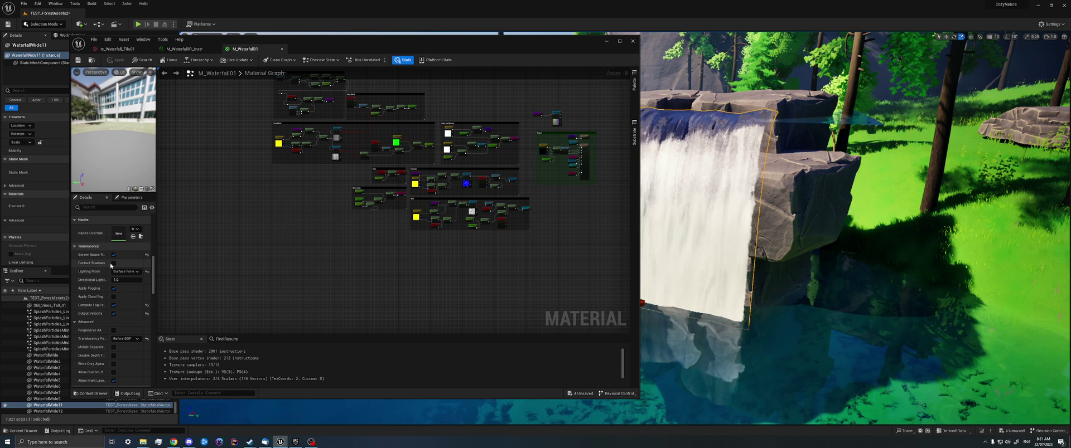
pyautogui.scroll(-10, 112, 265)
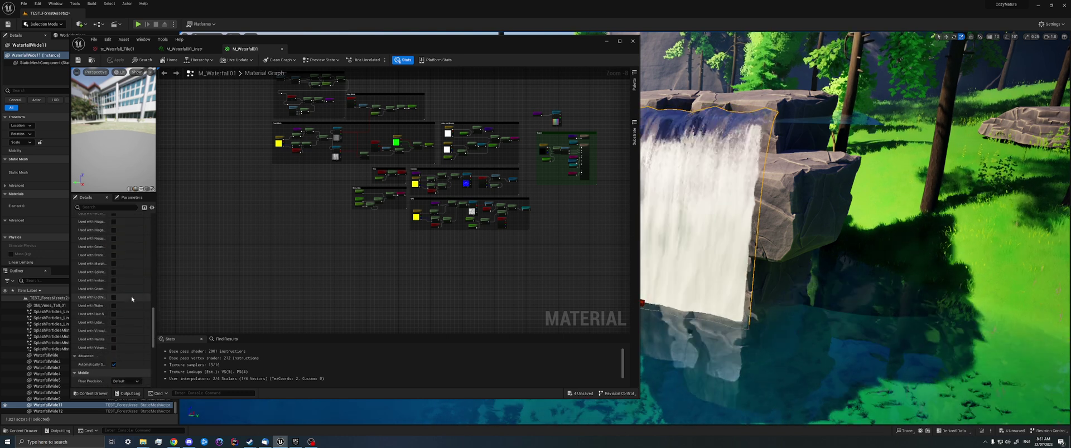
pyautogui.scroll(-6, 130, 312)
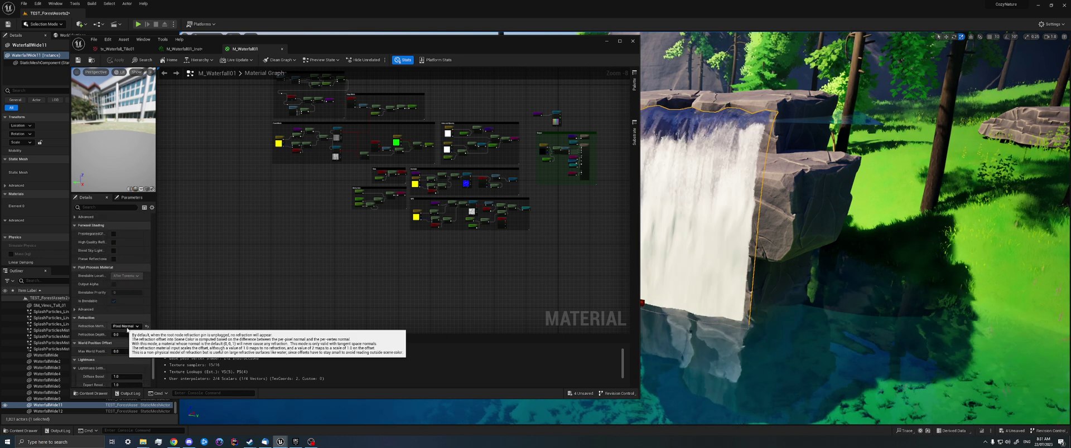
# Check the refraction settings and the available translucency Lighting Mode options of the parent waterfall material.
pyautogui.scroll(-2, 154, 358)
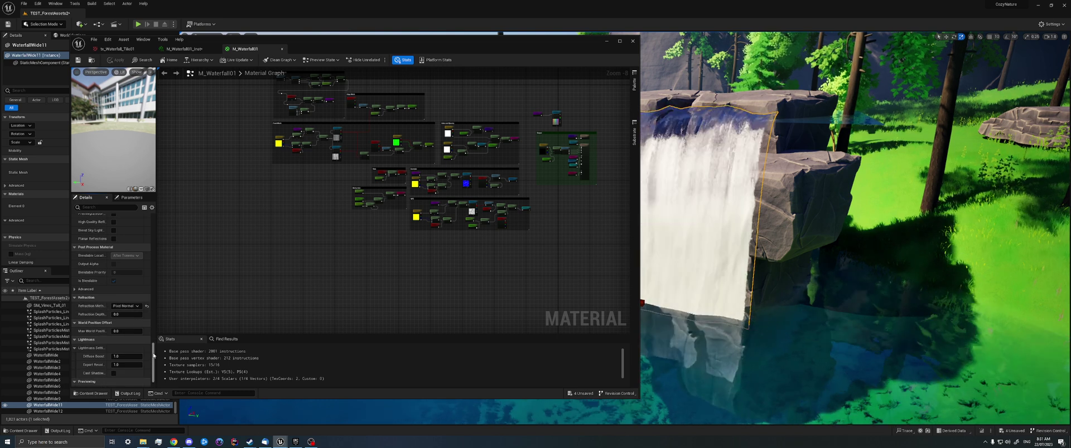
pyautogui.moveTo(154, 355); pyautogui.dragTo(128, 261)
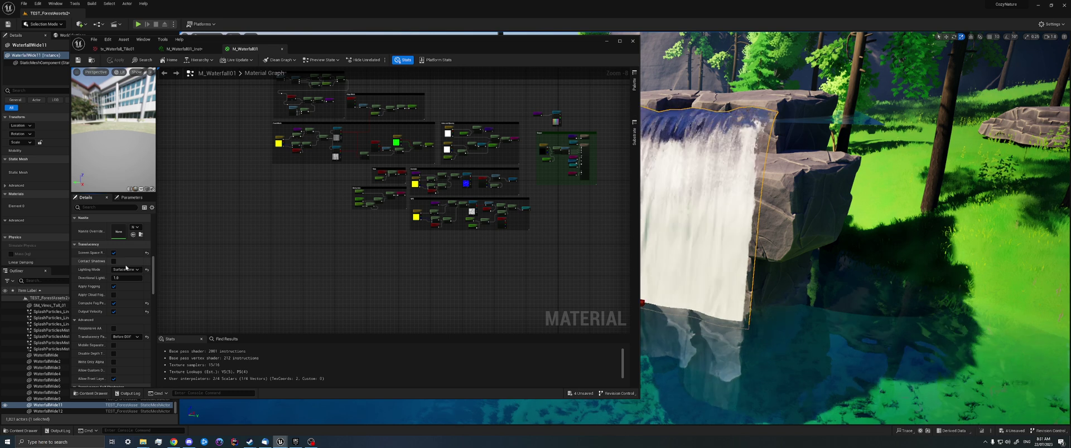
pyautogui.click(124, 270)
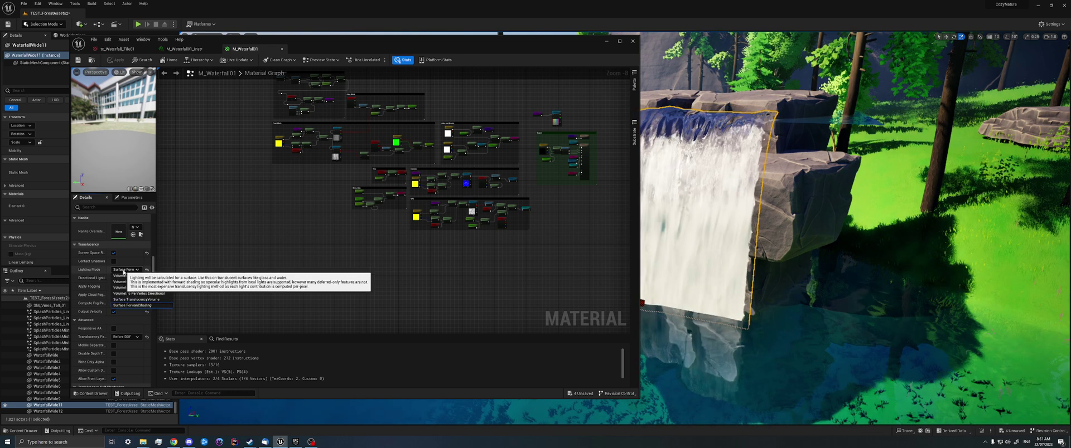
pyautogui.click(251, 248)
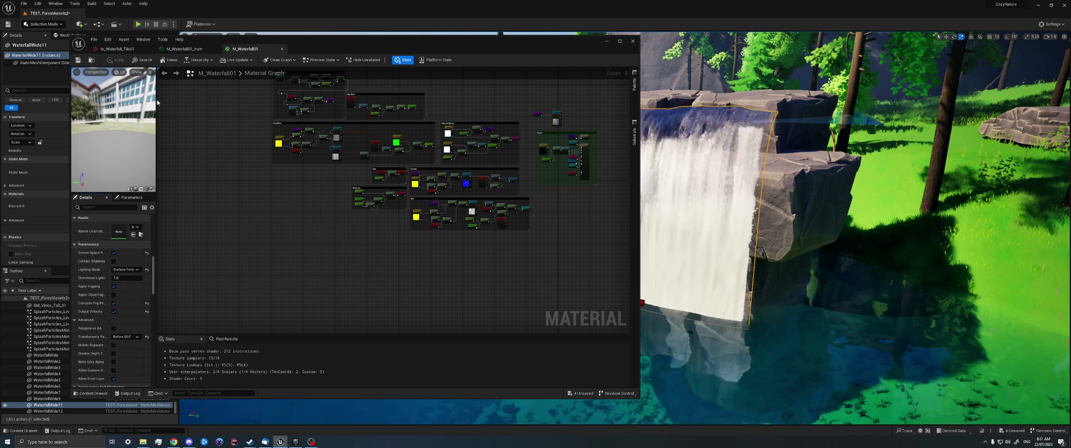
pyautogui.click(184, 49)
pyautogui.click(246, 49)
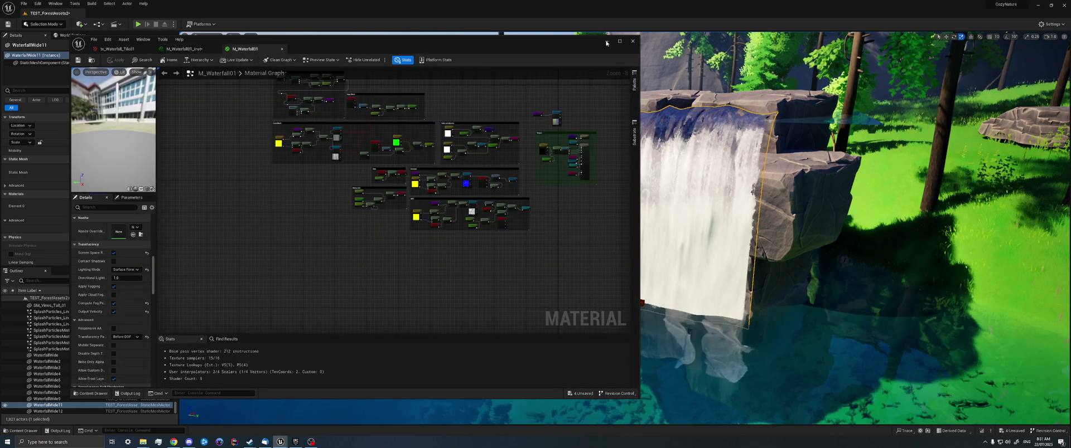
# View the waterfall from above, lower the FoamColor alpha to 0 in its material instance and inspect the foam-free water.
pyautogui.click(607, 41)
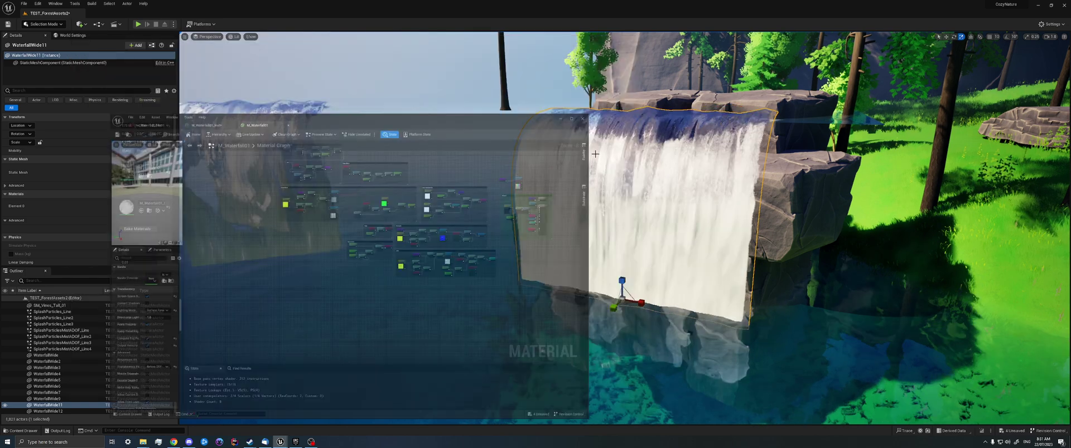
pyautogui.moveTo(604, 106); pyautogui.dragTo(605, 78, button='middle')
pyautogui.keyDown('alt'); pyautogui.moveTo(605, 78); pyautogui.dragTo(580, 112); pyautogui.keyUp('alt')
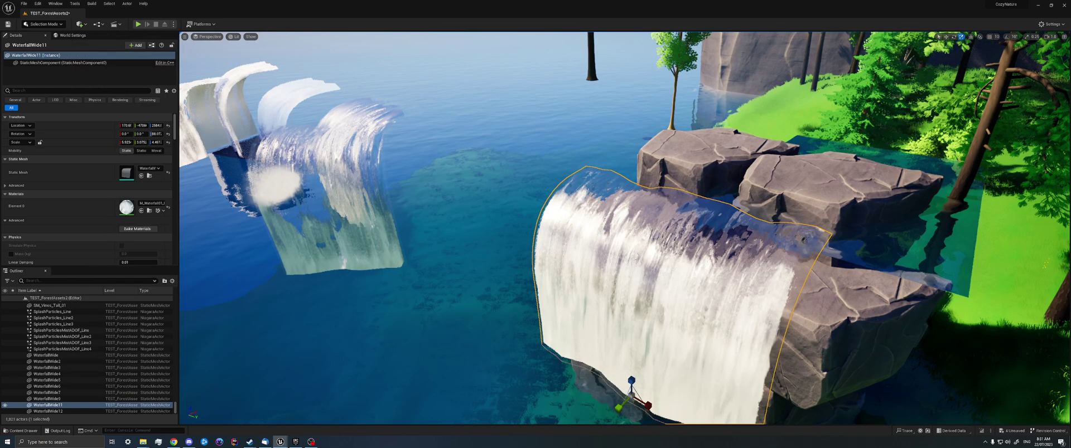
pyautogui.hotkey('alt', 'Tab')
pyautogui.scroll(8, 482, 203)
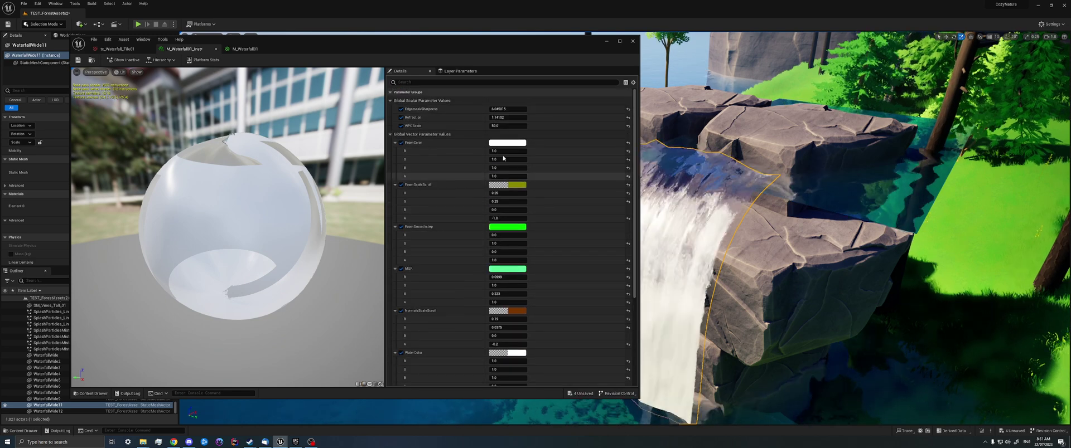
pyautogui.moveTo(510, 174); pyautogui.dragTo(491, 175)
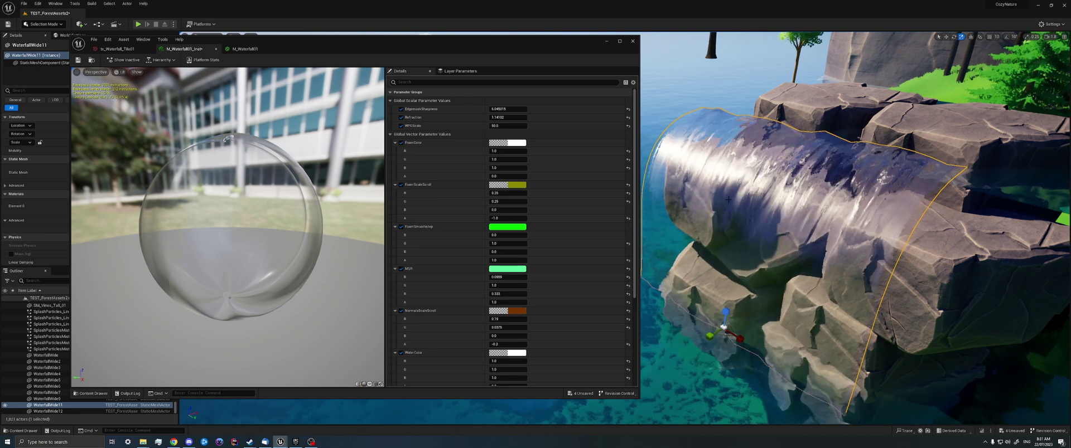
pyautogui.moveTo(673, 159); pyautogui.dragTo(688, 157, button='right')
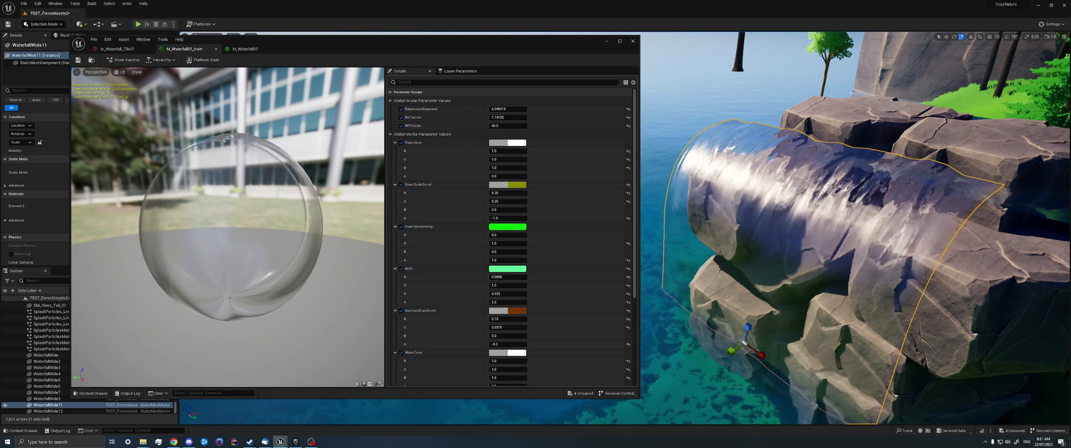
pyautogui.moveTo(837, 240); pyautogui.dragTo(743, 194, button='right')
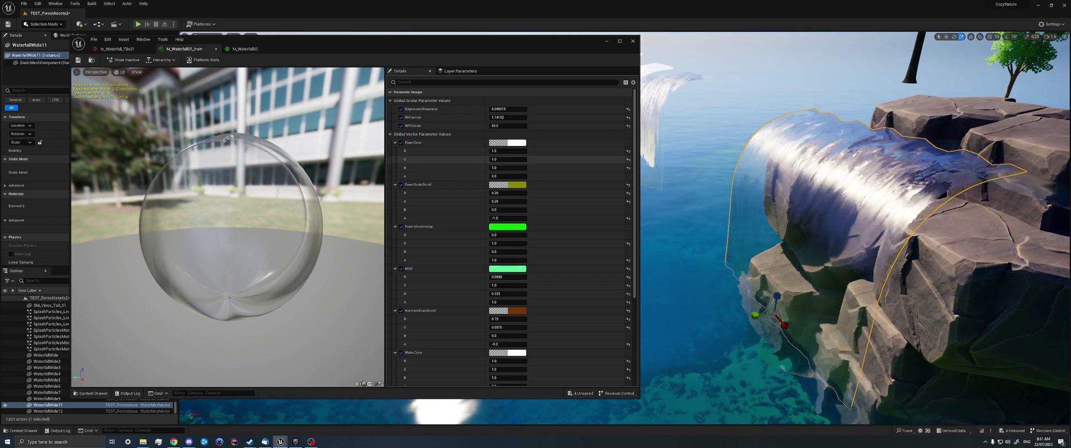
# Set the FoamColor alpha back to 1 in the material instance.
pyautogui.click(508, 176)
pyautogui.write('1')
pyautogui.press('Return')
pyautogui.moveTo(747, 189); pyautogui.dragTo(741, 177, button='right')
# Put the material editor away, select the WaterfallWide2 waterfall in the forest and frame it in the view.
pyautogui.click(606, 41)
pyautogui.moveTo(499, 167)
pyautogui.mouseDown(button='right')
pyautogui.moveTo(504, 187)
pyautogui.moveTo(500, 167)
pyautogui.mouseUp(button='right')
pyautogui.click(480, 229)
pyautogui.moveTo(480, 229); pyautogui.dragTo(631, 215, button='right')
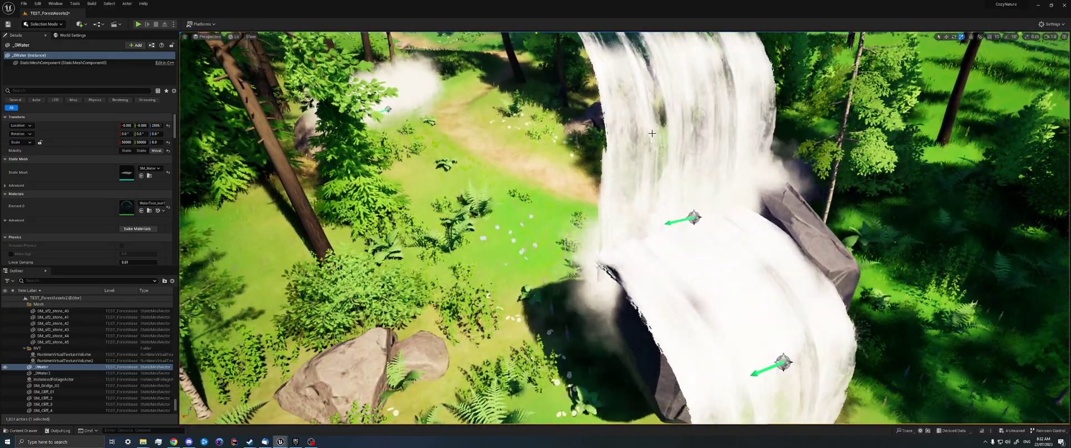
pyautogui.click(651, 133)
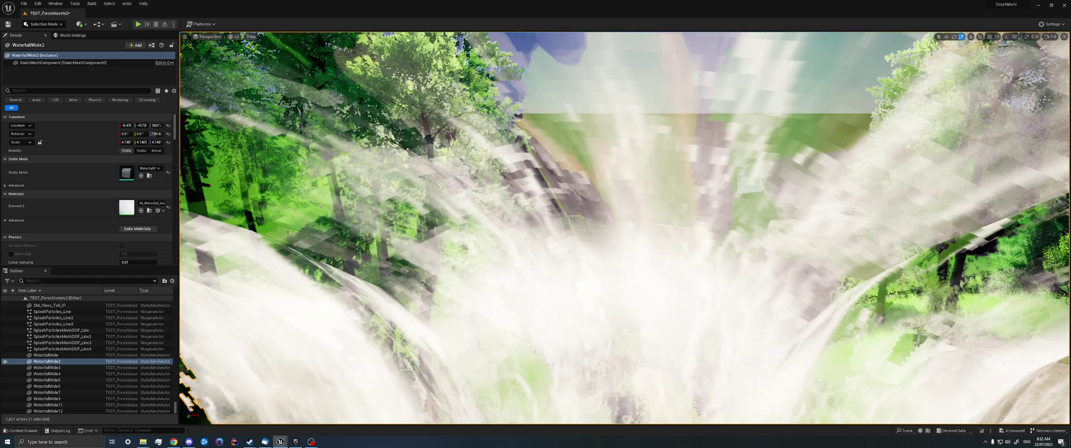
pyautogui.press('f')
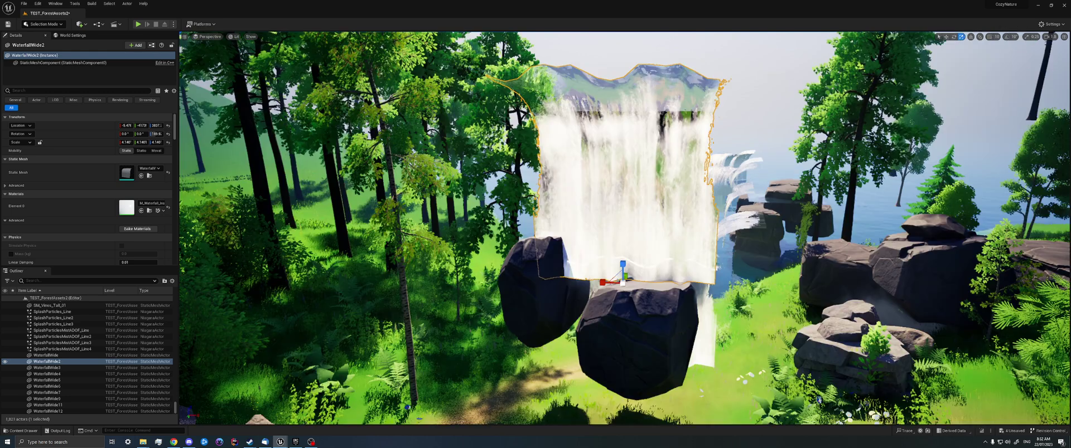
# Fly around the level and over the lake to examine the different waterfalls at close range and from a distance.
pyautogui.press('w')
pyautogui.moveTo(624, 228); pyautogui.dragTo(790, 144, button='right')
pyautogui.press('a')
pyautogui.press('d')
pyautogui.press('s')
pyautogui.press('a')
pyautogui.press('w')
pyautogui.press('w')
pyautogui.press('e')
pyautogui.press('w')
pyautogui.press('e')
pyautogui.press('s')
pyautogui.press('w')
pyautogui.press('w')
pyautogui.press('d')
pyautogui.press('w')
pyautogui.press('w')
pyautogui.press('q')
pyautogui.press('a')
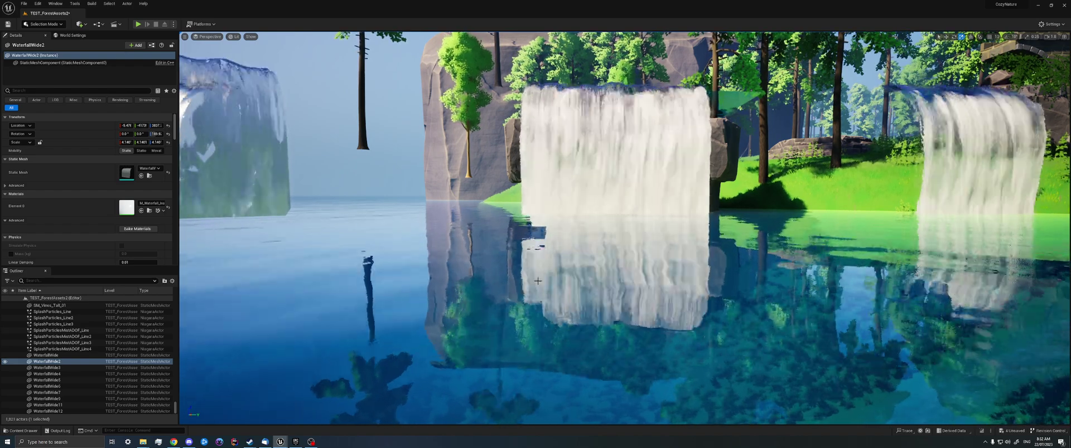
pyautogui.press('e')
pyautogui.moveTo(596, 250)
pyautogui.mouseDown(button='right')
pyautogui.moveTo(609, 244)
pyautogui.moveTo(597, 251)
pyautogui.mouseUp(button='right')
pyautogui.press('s')
pyautogui.press('s')
pyautogui.press('w')
pyautogui.press('d')
# Select WaterfallWide11, reopen its material instance and narrow the editor window so the waterfall is visible beside it.
pyautogui.click(597, 250)
pyautogui.doubleClick(126, 207)
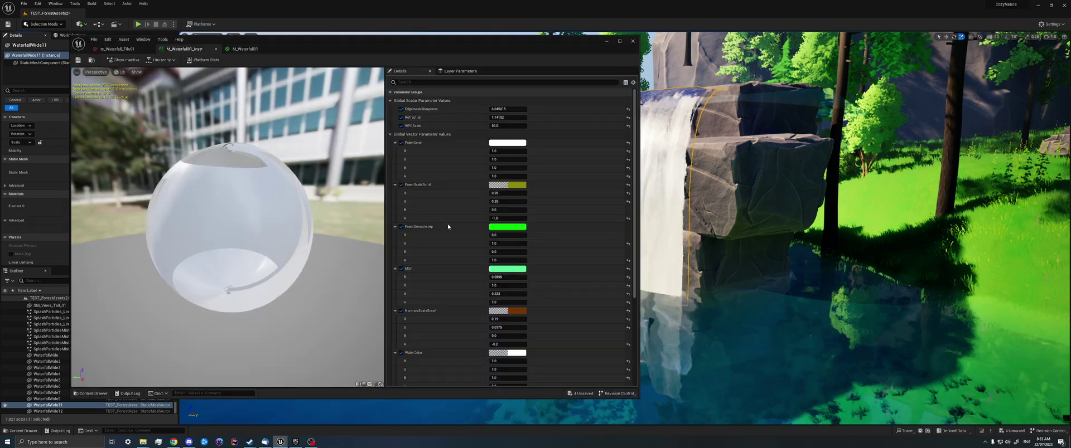
pyautogui.moveTo(638, 201); pyautogui.dragTo(480, 202)
pyautogui.moveTo(642, 224)
pyautogui.mouseDown(button='right')
pyautogui.moveTo(625, 210)
pyautogui.moveTo(628, 220)
pyautogui.mouseUp(button='right')
pyautogui.press('w')
pyautogui.press('s')
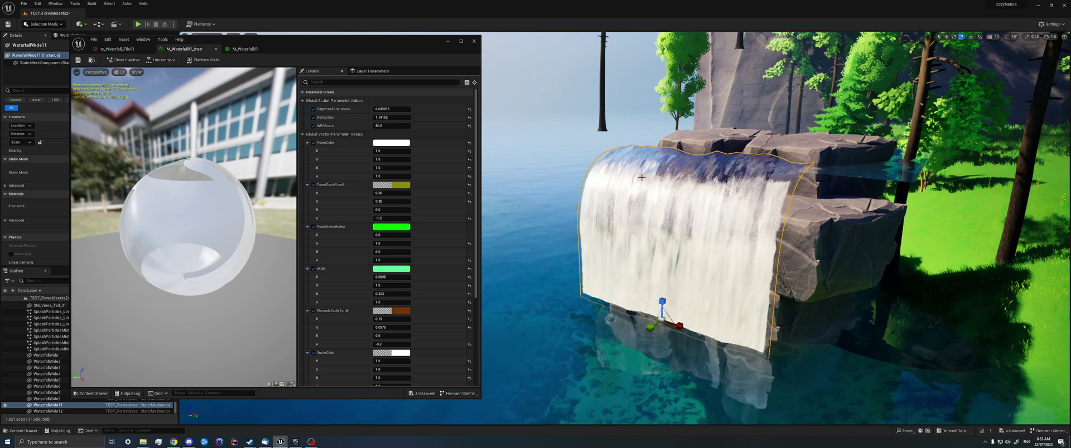
# Try an orange FoamColor on the waterfall, then return the colour to white and accept it.
pyautogui.click(392, 143)
pyautogui.moveTo(446, 195); pyautogui.dragTo(467, 203)
pyautogui.moveTo(459, 284)
pyautogui.mouseDown()
pyautogui.moveTo(411, 284)
pyautogui.moveTo(469, 283)
pyautogui.mouseUp()
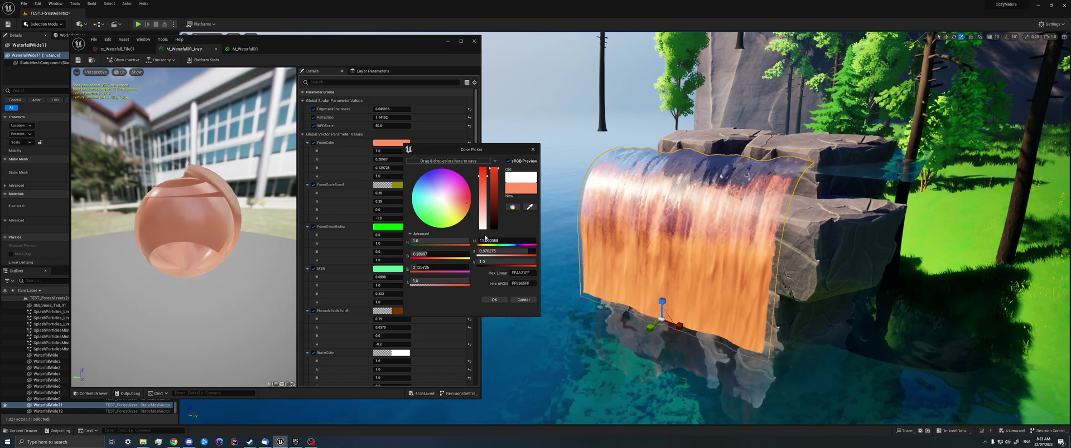
pyautogui.click(484, 228)
pyautogui.click(499, 299)
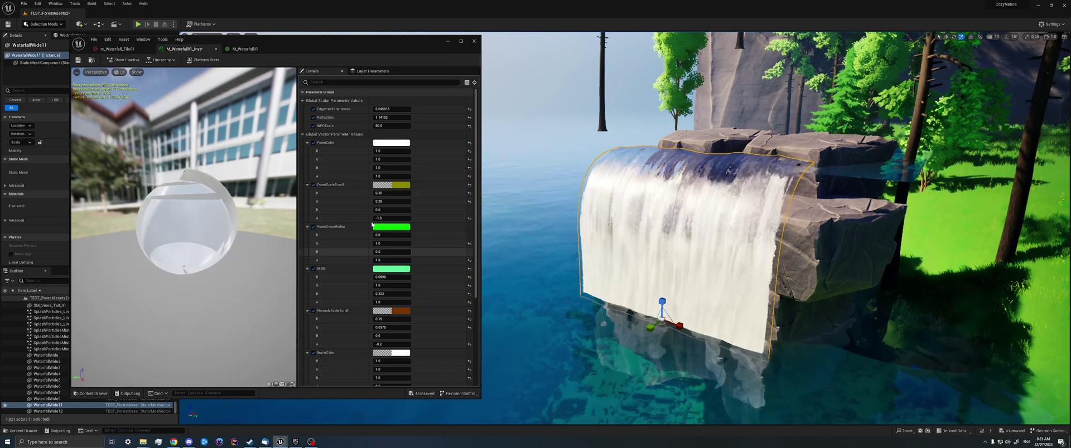
# Open the WaterColor parameter for editing, try a blue tint and settle on cyan.
pyautogui.scroll(-3, 347, 321)
pyautogui.click(398, 313)
pyautogui.click(416, 300)
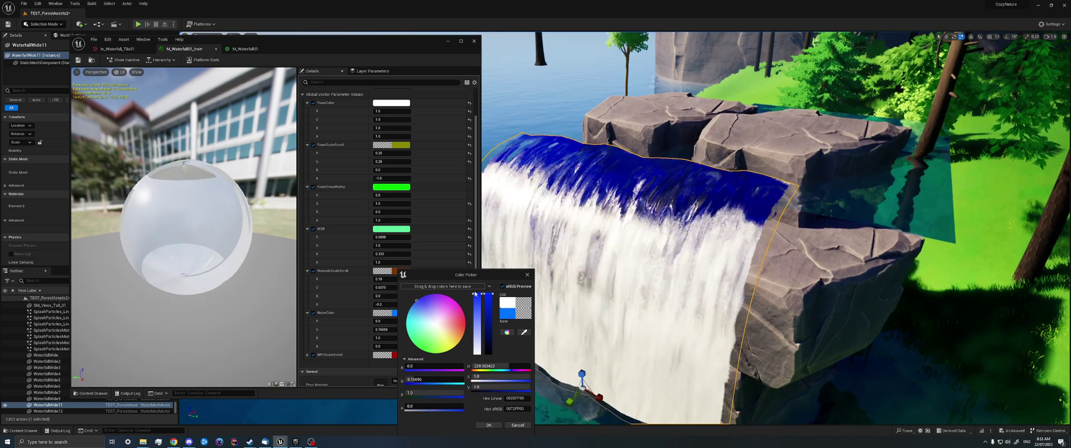
pyautogui.click(411, 310)
pyautogui.click(406, 318)
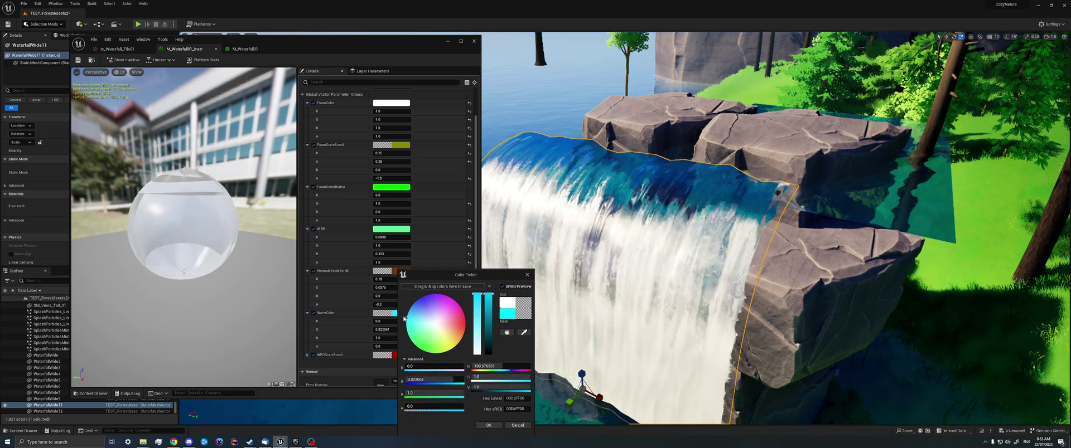
# Raise the WaterColor alpha to 1 and inspect the waterfall's upper edge up close.
pyautogui.moveTo(433, 413); pyautogui.dragTo(428, 411)
pyautogui.write('1')
pyautogui.press('Return')
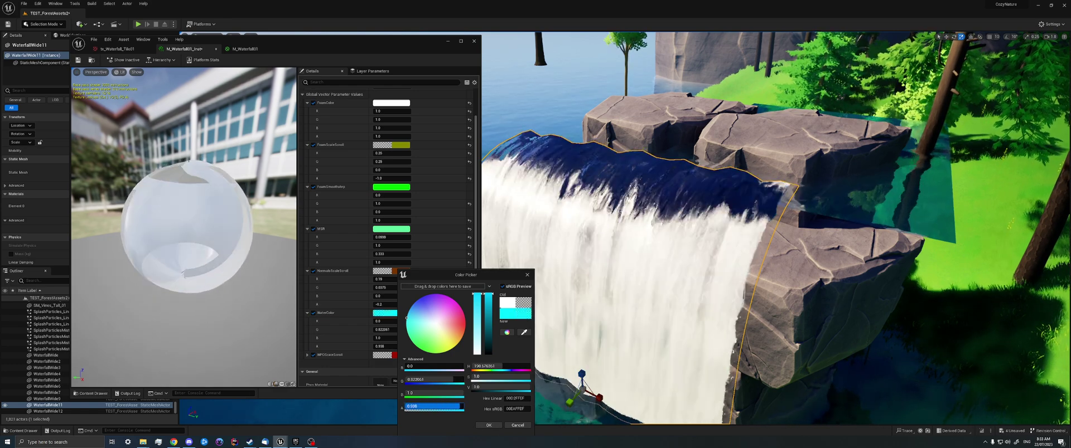
pyautogui.press('w')
pyautogui.moveTo(669, 223)
pyautogui.mouseDown(button='right')
pyautogui.moveTo(658, 215)
pyautogui.moveTo(667, 220)
pyautogui.mouseUp(button='right')
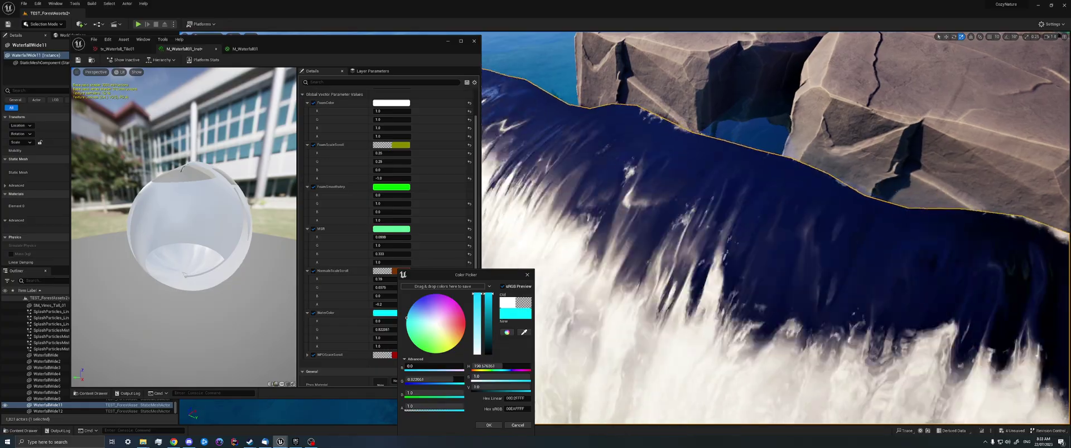
# Lower the WaterColor alpha to 0, accept the colour and frame the whole waterfall.
pyautogui.moveTo(440, 408); pyautogui.dragTo(406, 408)
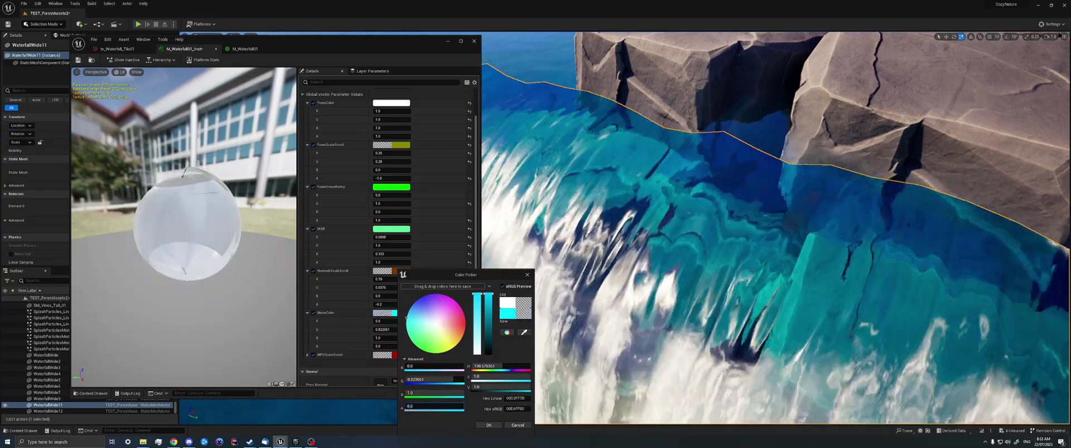
pyautogui.click(488, 426)
pyautogui.press('f')
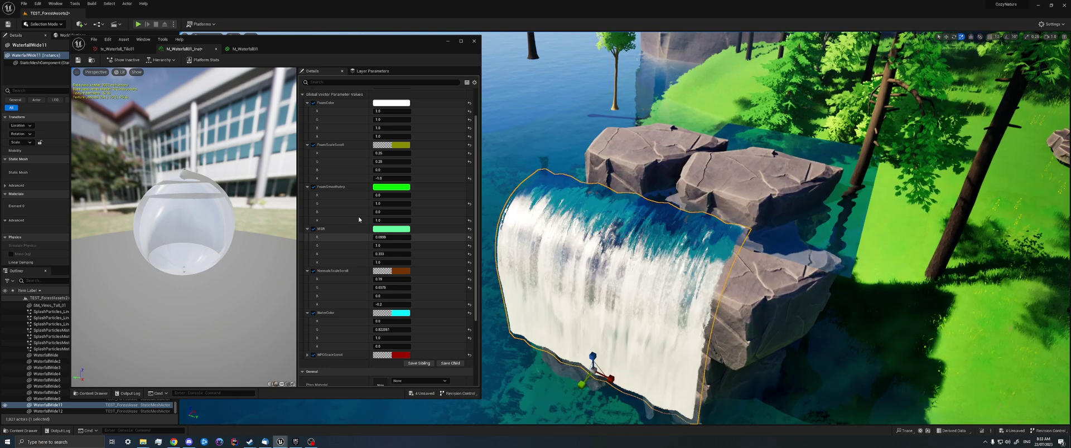
# Try a lower G value for the bright green foam parameter, undo it and set G to 1.
pyautogui.scroll(1, 369, 209)
pyautogui.moveTo(390, 224); pyautogui.dragTo(409, 215)
pyautogui.moveTo(603, 262); pyautogui.dragTo(569, 254, button='right')
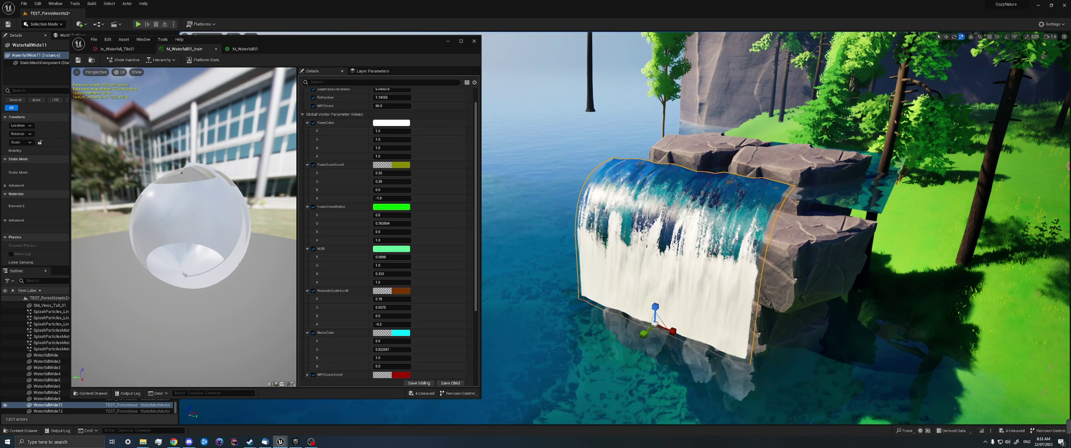
pyautogui.hotkey('ctrl', 'z')
pyautogui.rightClick(596, 240)
pyautogui.write('1')
pyautogui.press('Return')
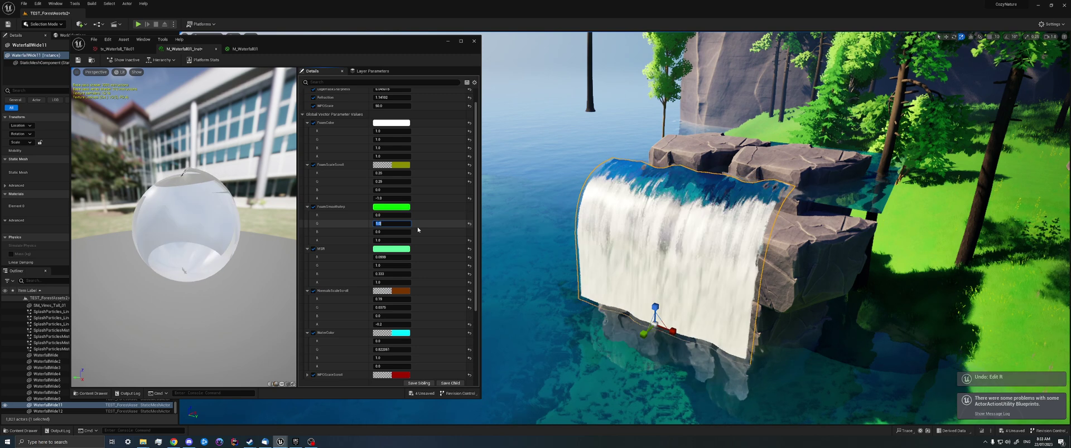
# Experiment with the WPO scalar parameter while viewing the waterfall closer, then set it to 30.
pyautogui.scroll(2, 420, 229)
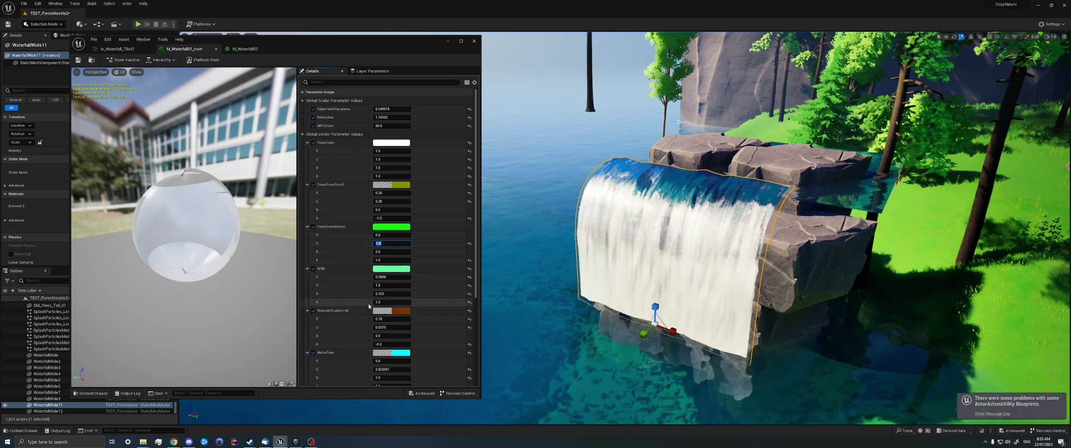
pyautogui.moveTo(597, 239); pyautogui.dragTo(611, 245, button='right')
pyautogui.moveTo(379, 126)
pyautogui.mouseDown()
pyautogui.moveTo(392, 126)
pyautogui.moveTo(380, 126)
pyautogui.mouseUp()
pyautogui.click(379, 126)
pyautogui.write('30')
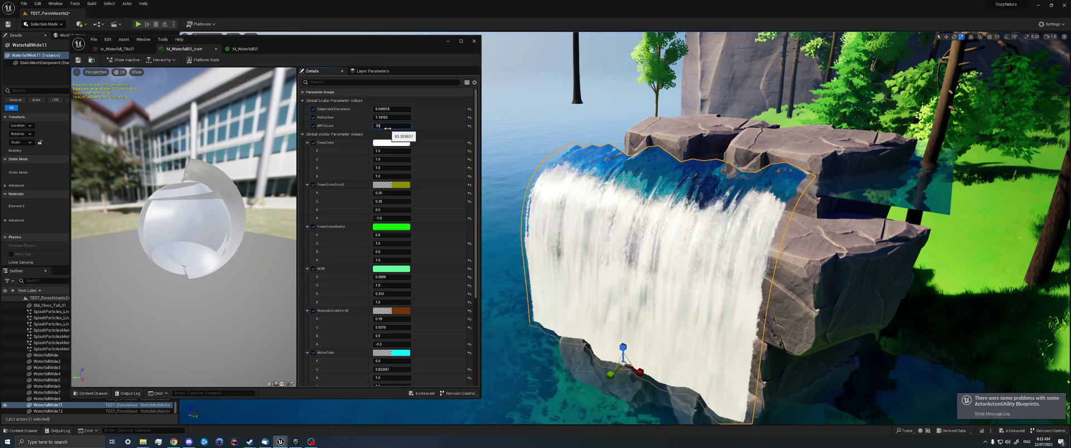
pyautogui.press('Return')
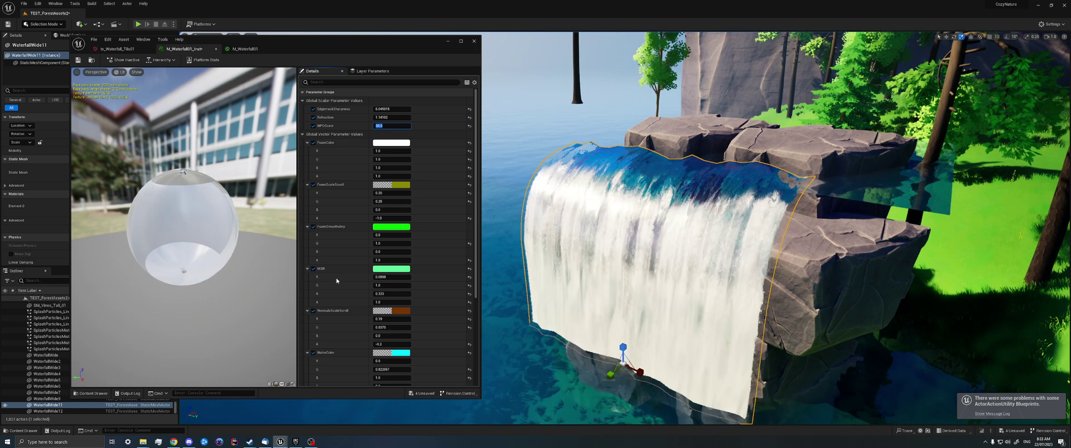
# Bring up the M_Waterfall01 graph in a maximised window and examine its Output, Normals and WPO node groups.
pyautogui.scroll(-5, 336, 281)
pyautogui.click(244, 49)
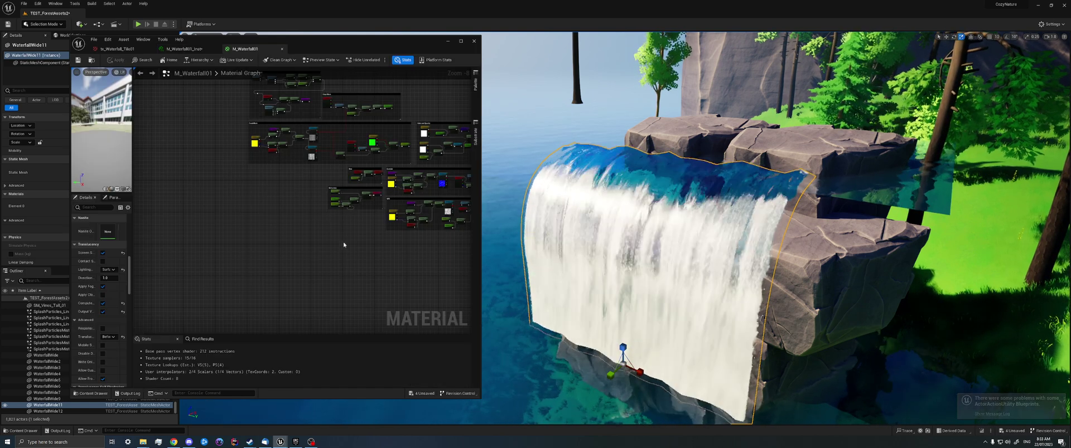
pyautogui.doubleClick(338, 43)
pyautogui.scroll(5, 605, 206)
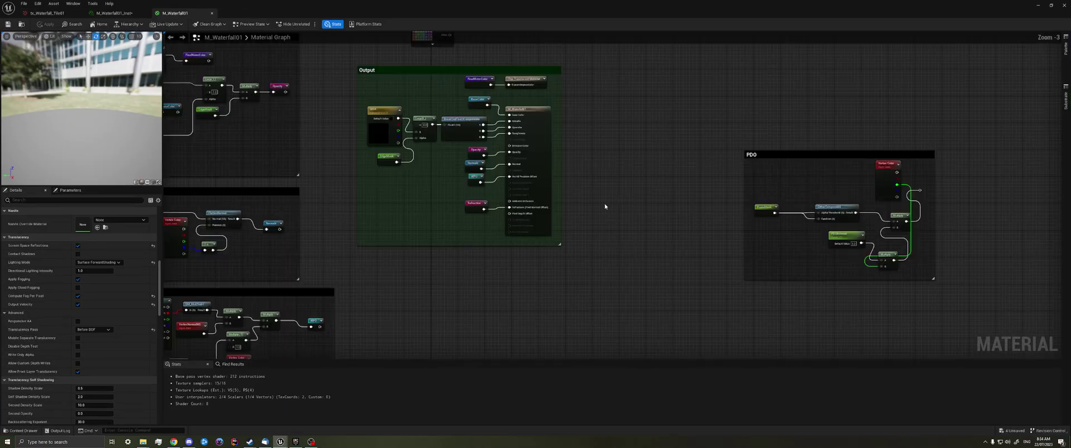
pyautogui.scroll(4, 605, 206)
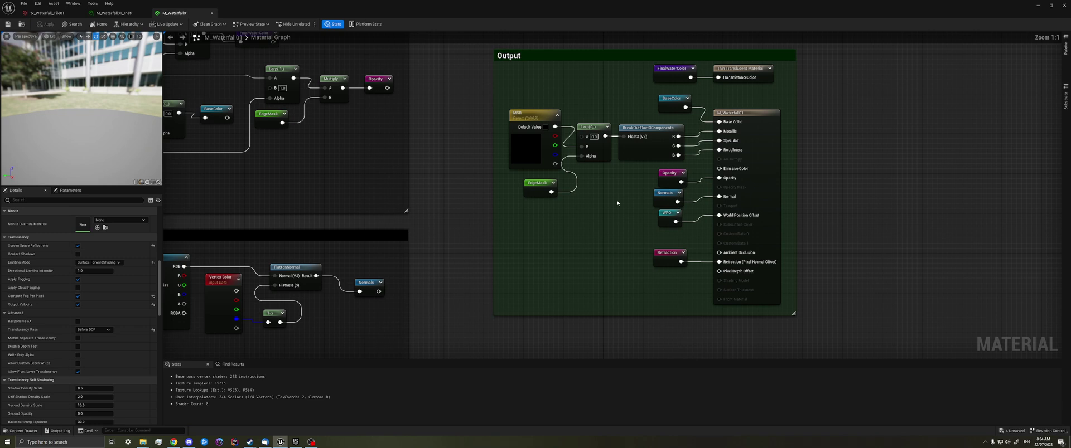
pyautogui.moveTo(628, 196); pyautogui.dragTo(628, 237, button='right')
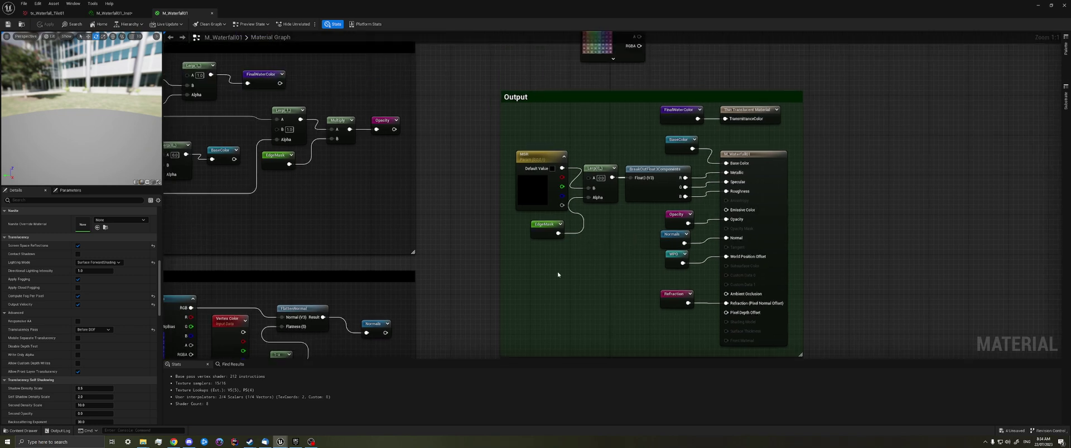
pyautogui.moveTo(548, 283); pyautogui.dragTo(820, 129, button='right')
pyautogui.moveTo(550, 253); pyautogui.dragTo(699, 247, button='right')
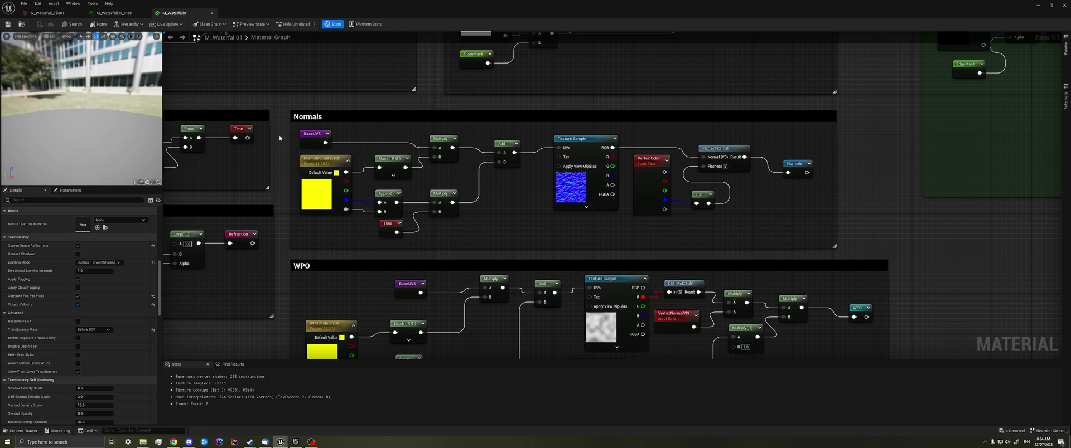
# Examine the Normals group in M_Waterfall01, including its vertex colour, flatten normal and NormalsScaleScroll nodes.
pyautogui.moveTo(277, 105); pyautogui.dragTo(863, 253)
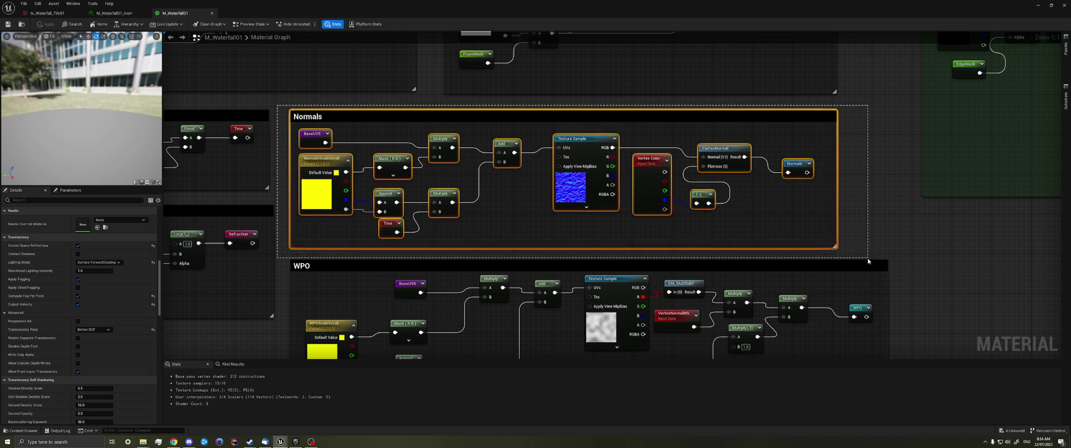
pyautogui.click(670, 236)
pyautogui.click(650, 209)
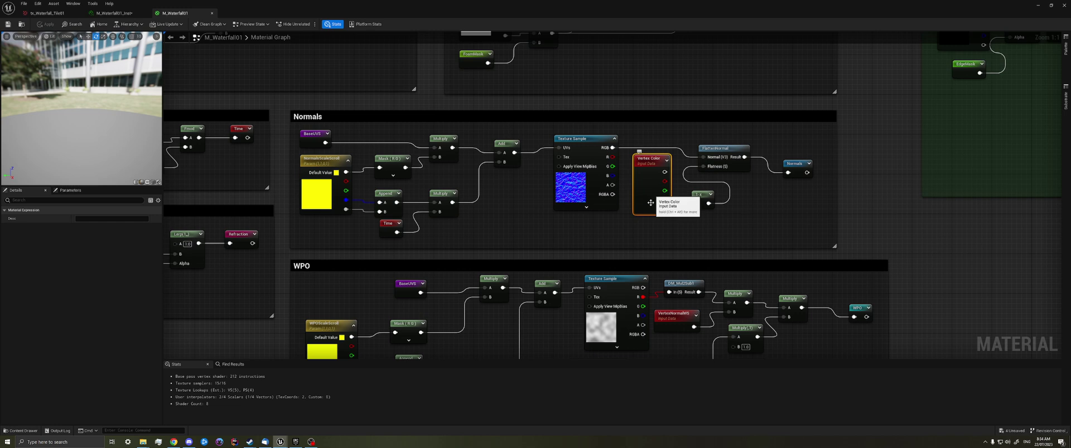
pyautogui.moveTo(692, 177); pyautogui.dragTo(727, 141)
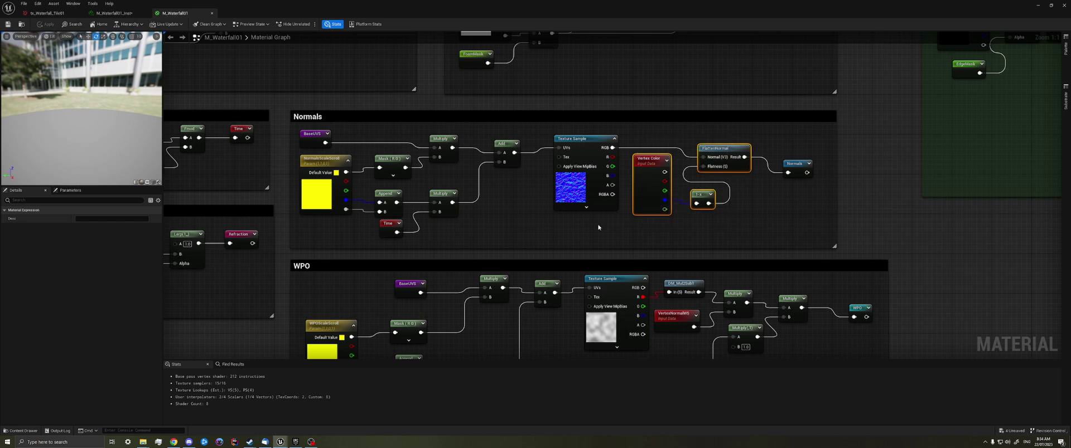
pyautogui.click(598, 227)
pyautogui.moveTo(598, 227); pyautogui.dragTo(550, 229, button='right')
pyautogui.click(336, 195)
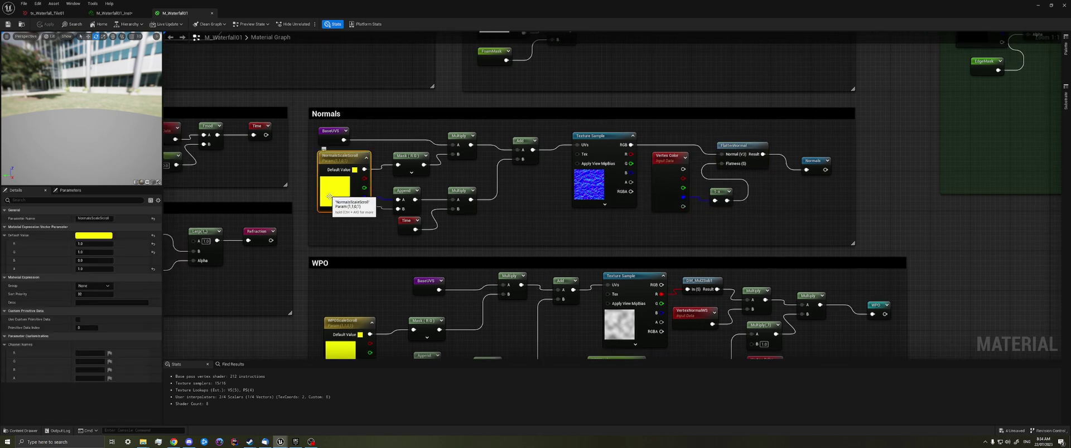
pyautogui.rightClick(873, 129)
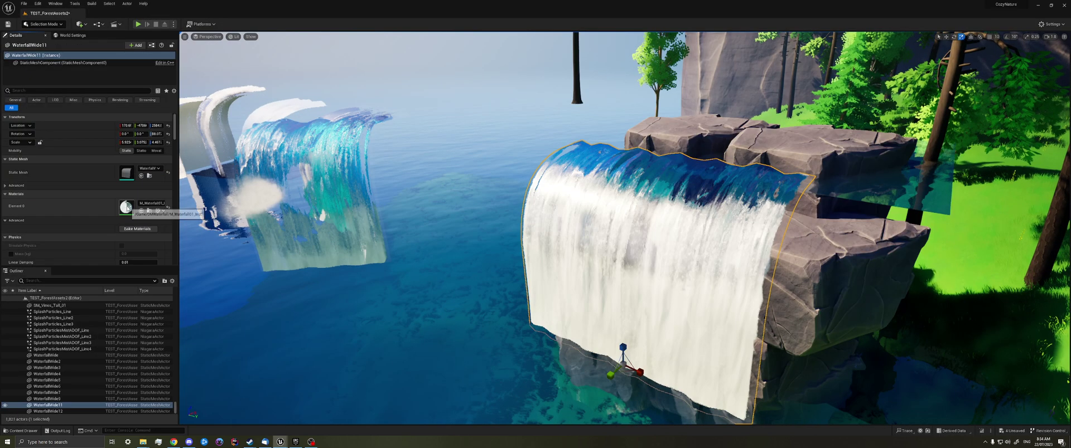
# Reopen the waterfall's material instance from its material slot and restore the editor to a smaller window.
pyautogui.doubleClick(127, 207)
pyautogui.doubleClick(311, 5)
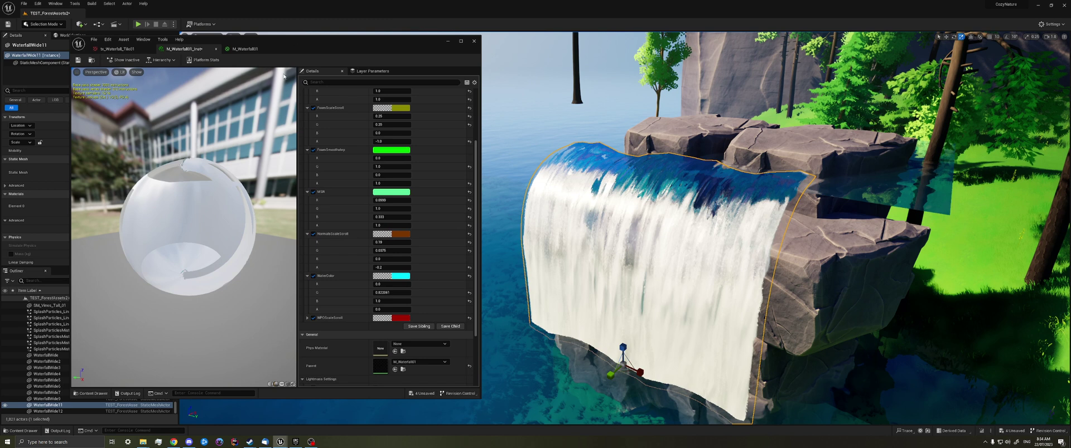
pyautogui.moveTo(240, 223); pyautogui.dragTo(247, 172)
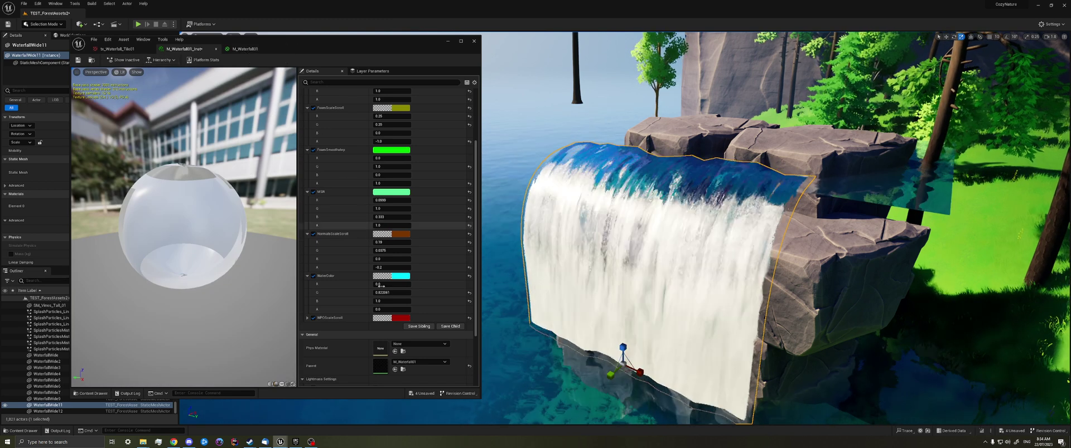
# Set the FoamColor alpha to 0 in the waterfall's material instance.
pyautogui.scroll(3, 382, 140)
pyautogui.scroll(2, 383, 155)
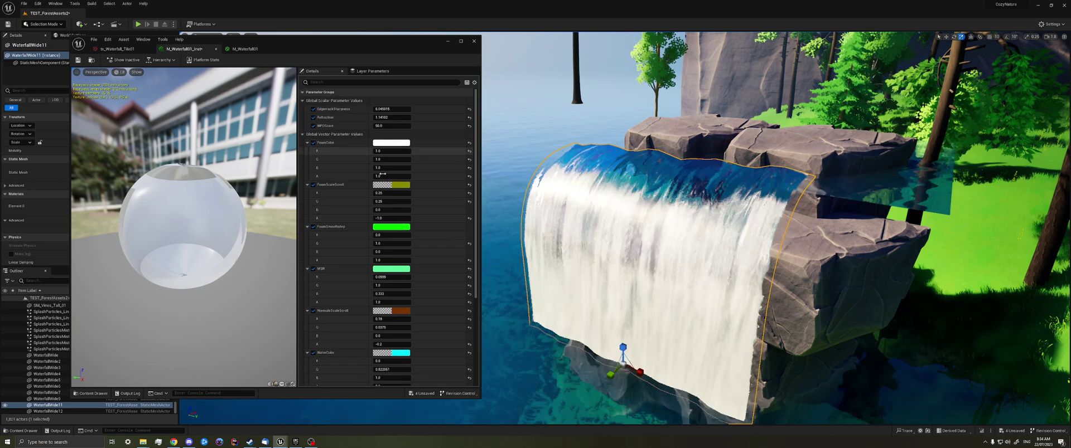
pyautogui.click(390, 176)
pyautogui.write('0')
pyautogui.press('Return')
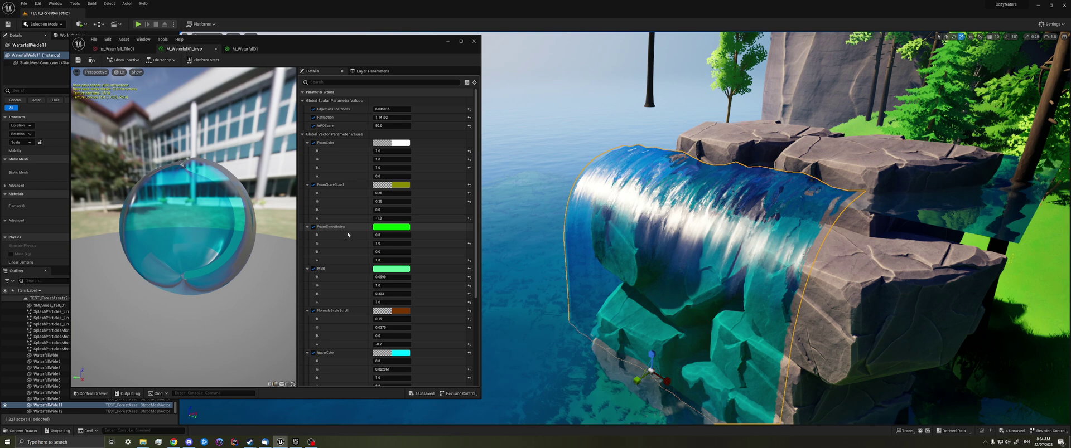
# Lower the NormalsScaleScroll R value and set its alpha to 0.
pyautogui.scroll(-2, 338, 286)
pyautogui.scroll(-1, 361, 275)
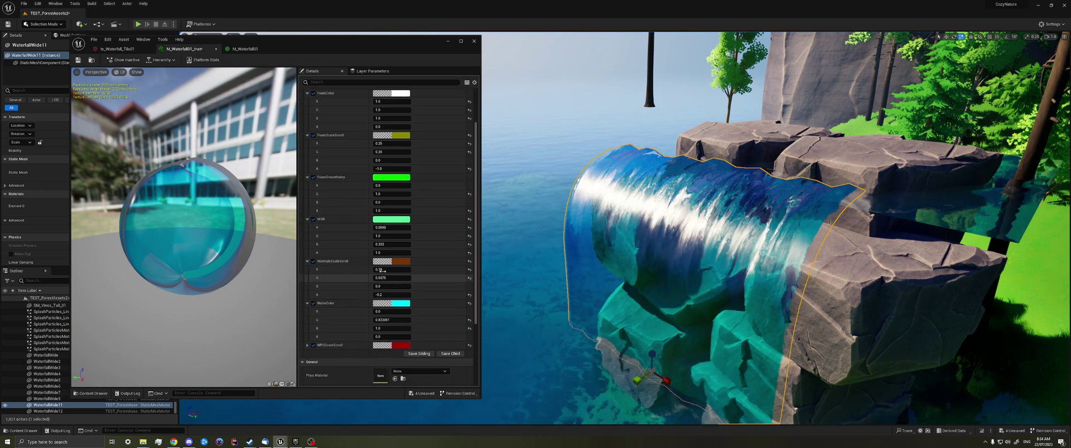
pyautogui.moveTo(381, 270)
pyautogui.mouseDown()
pyautogui.moveTo(343, 270)
pyautogui.moveTo(387, 271)
pyautogui.mouseUp()
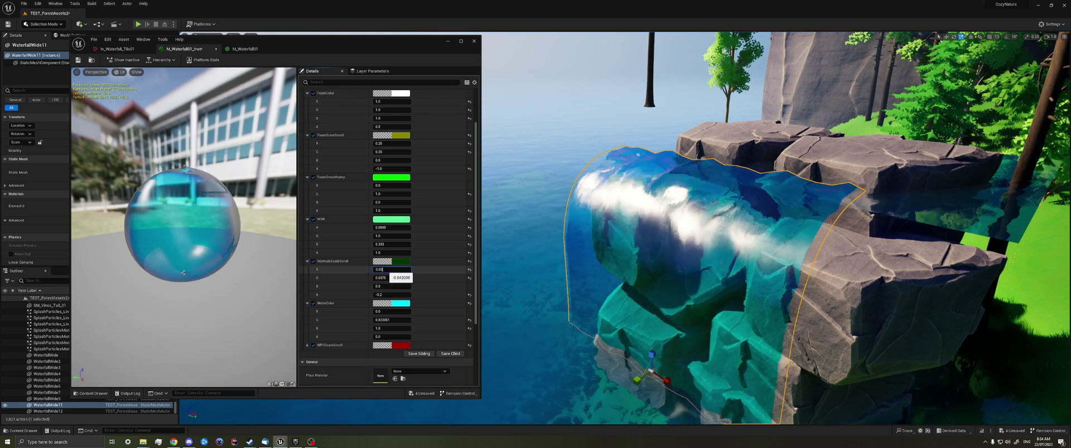
pyautogui.press('Return')
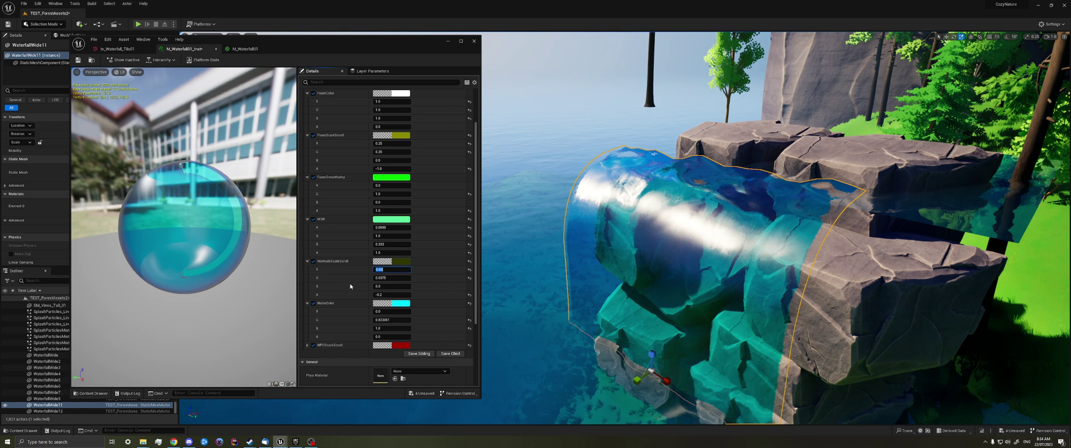
pyautogui.click(383, 294)
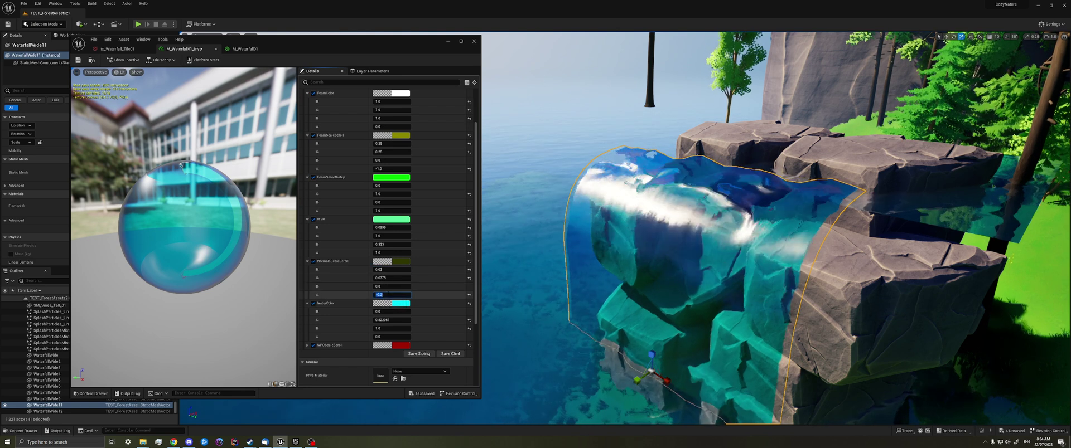
pyautogui.write('0')
pyautogui.press('Return')
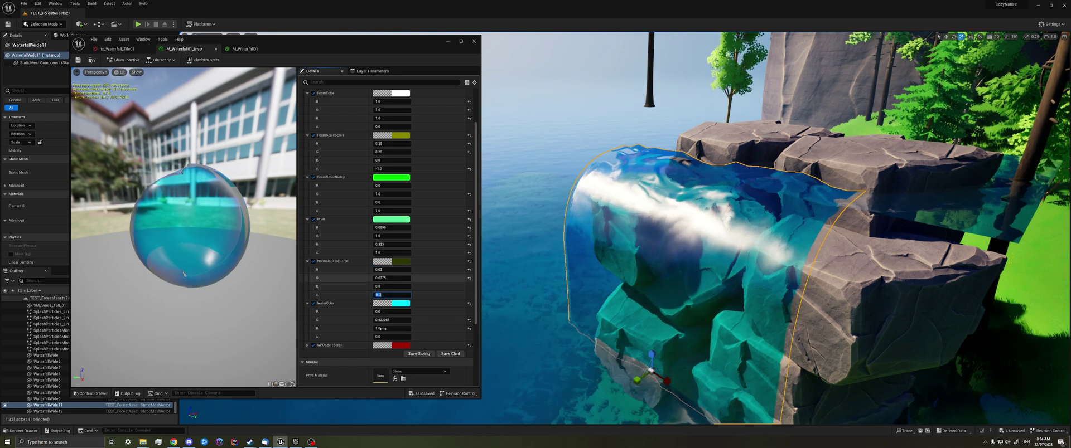
# Set WPOScale to 0 and inspect the waterfall mesh from the side.
pyautogui.scroll(3, 384, 135)
pyautogui.click(391, 126)
pyautogui.write('0')
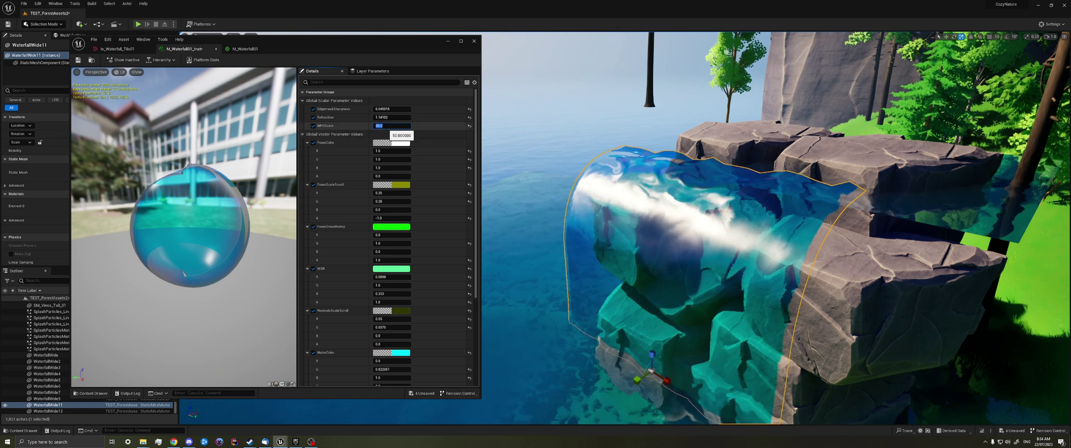
pyautogui.press('Return')
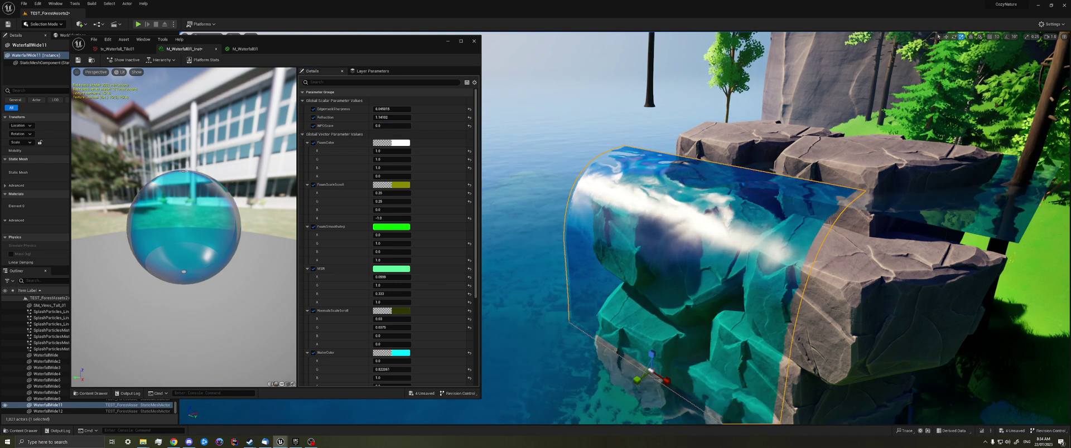
pyautogui.scroll(3, 775, 229)
pyautogui.moveTo(776, 229); pyautogui.dragTo(664, 203, button='right')
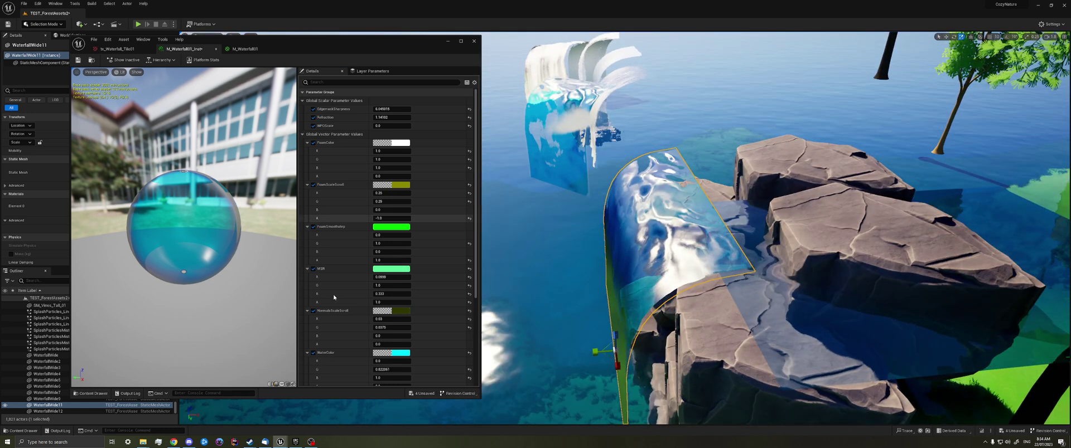
# Raise the NormalsScaleScroll R value to 0.275 and inspect the stretched ripples on the waterfall.
pyautogui.scroll(-5, 334, 297)
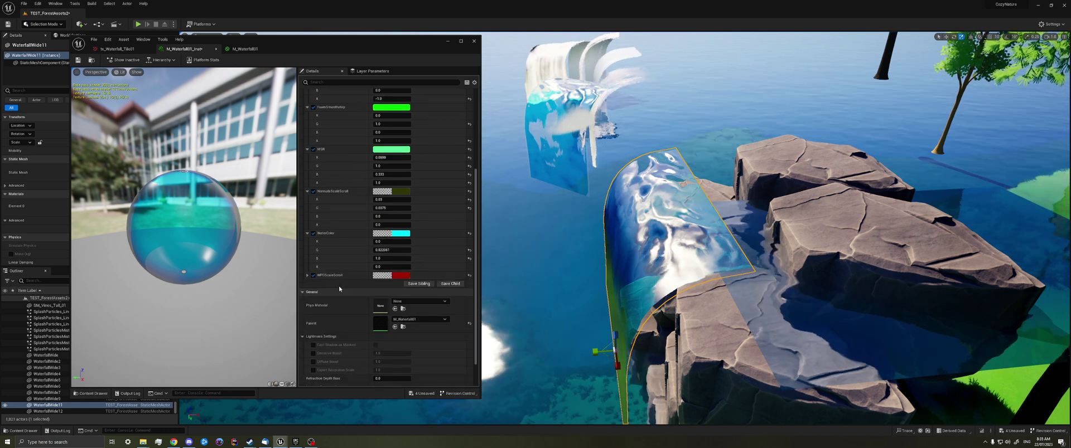
pyautogui.scroll(2, 339, 285)
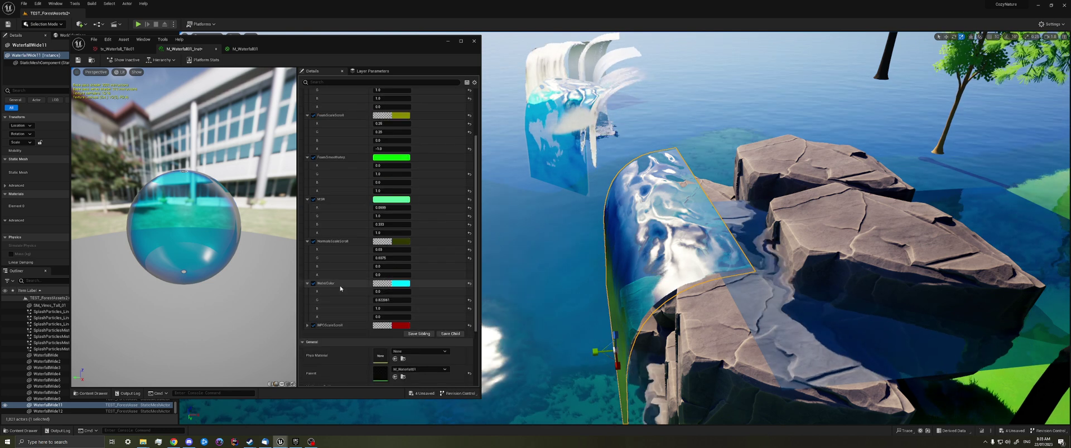
pyautogui.click(385, 250)
pyautogui.moveTo(391, 250)
pyautogui.mouseDown()
pyautogui.moveTo(375, 250)
pyautogui.moveTo(399, 250)
pyautogui.mouseUp()
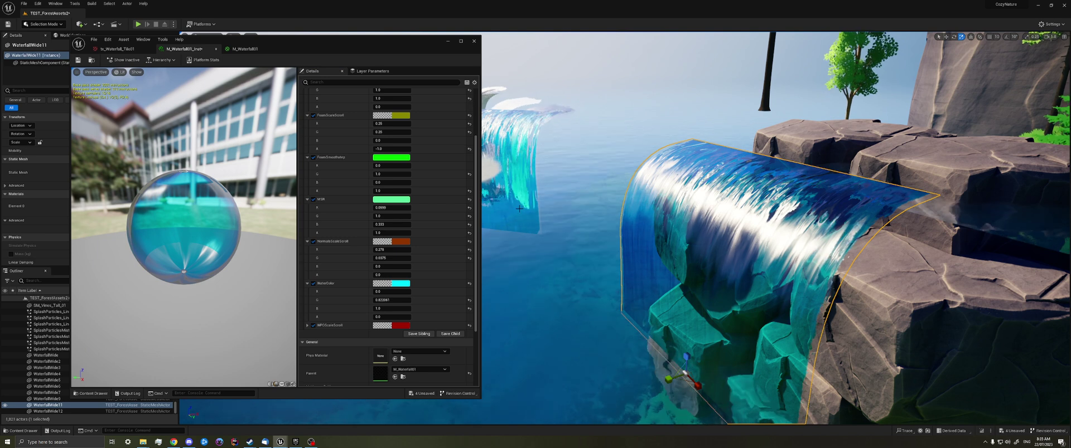
pyautogui.moveTo(735, 224); pyautogui.dragTo(757, 240, button='right')
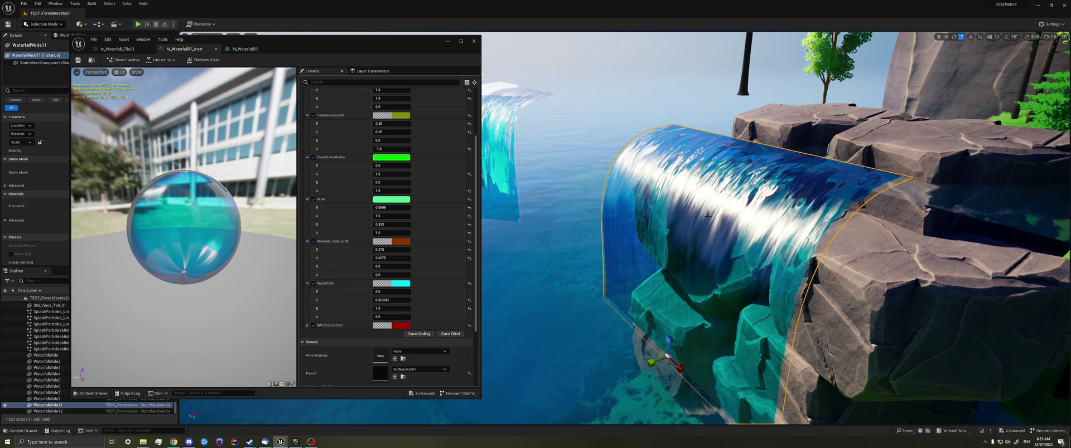
# Undo the recent NormalsScaleScroll and WPOScale edits and view the waterfall again.
pyautogui.hotkey('ctrl', 'z')
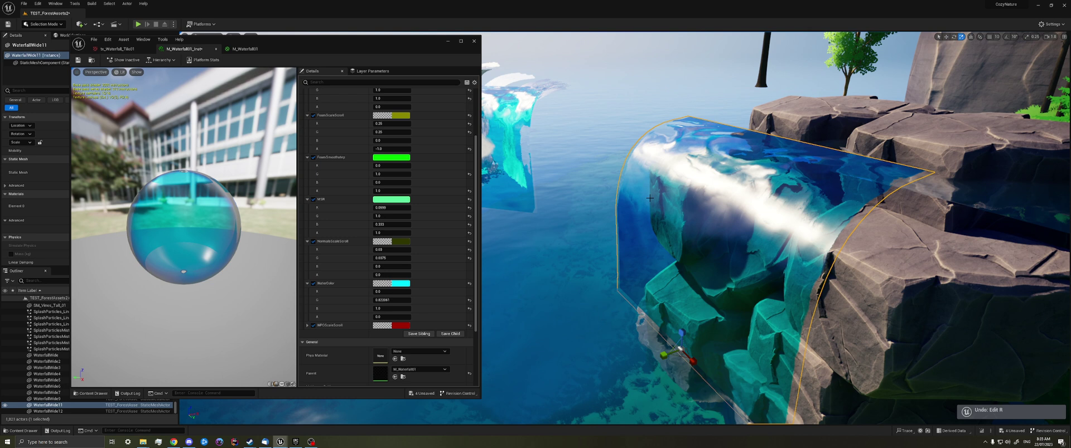
pyautogui.hotkey('ctrl', 'z')
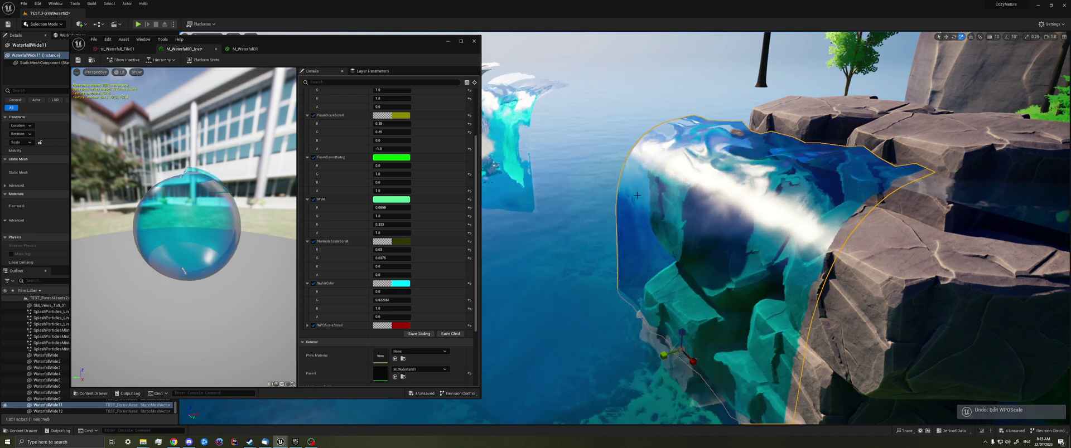
pyautogui.hotkey('ctrl', 'z')
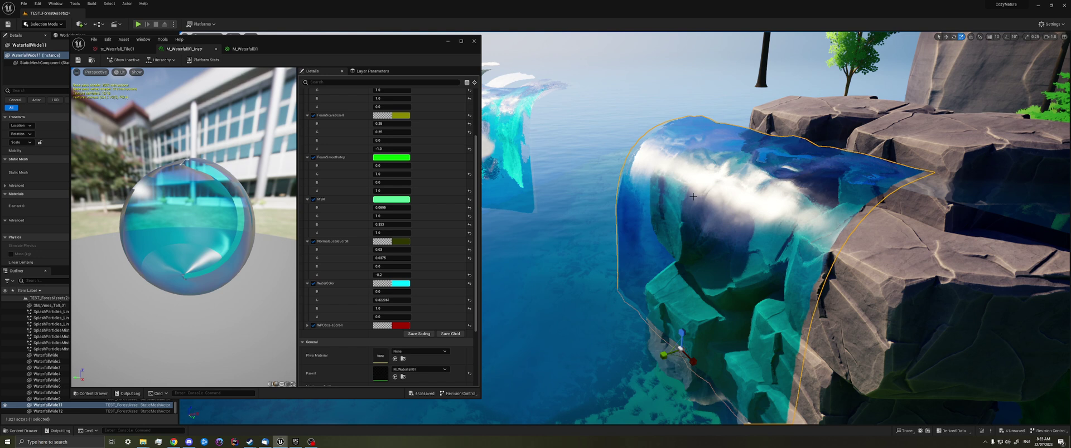
pyautogui.hotkey('ctrl', 'z')
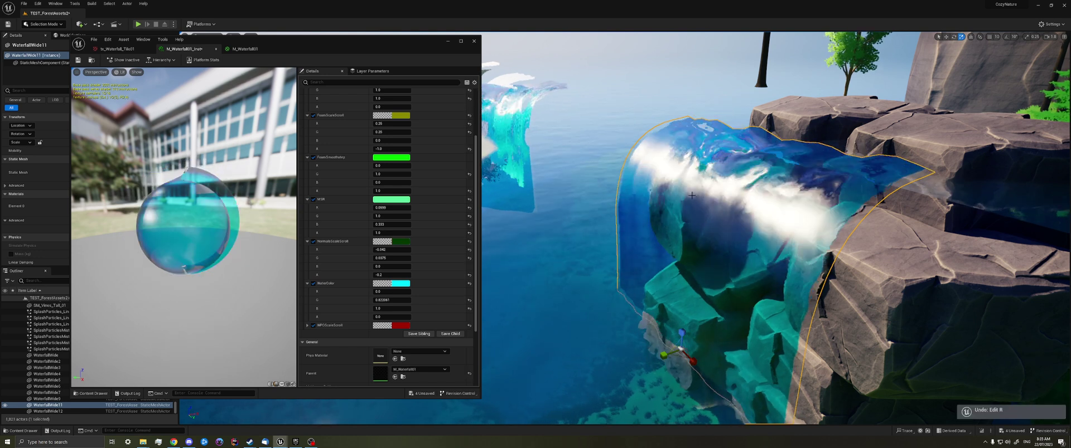
pyautogui.hotkey('ctrl', 'z')
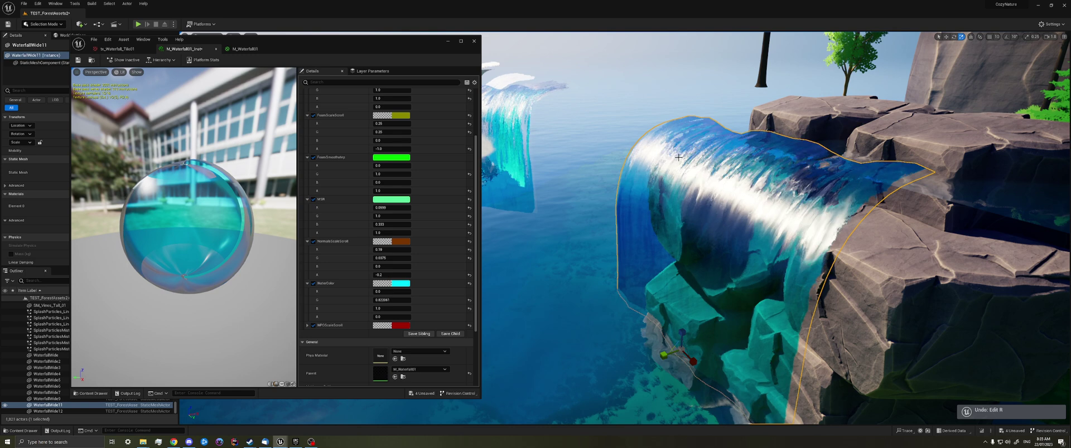
pyautogui.press('s')
pyautogui.moveTo(677, 166); pyautogui.dragTo(734, 178, button='right')
pyautogui.press('w')
# Examine the WPO group's scroll, noise texture, scale and vertex colour nodes in M_Waterfall01, along with the foam groups.
pyautogui.click(244, 48)
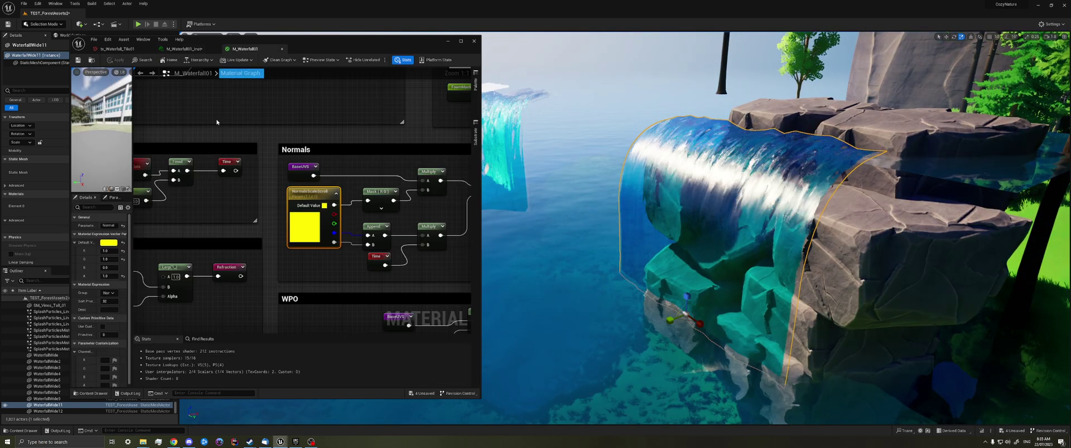
pyautogui.moveTo(168, 284); pyautogui.dragTo(171, 169, button='right')
pyautogui.moveTo(317, 266); pyautogui.dragTo(278, 258, button='right')
pyautogui.scroll(2, 265, 255)
pyautogui.scroll(-1, 265, 255)
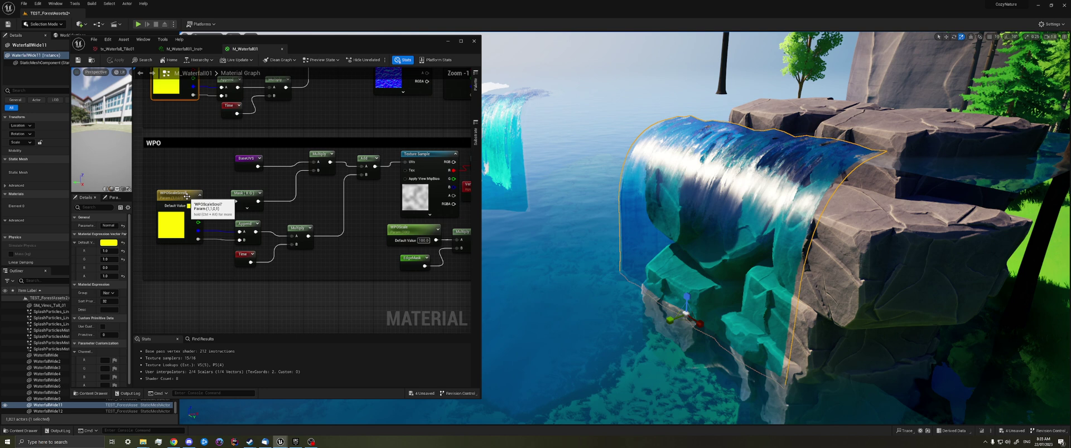
pyautogui.scroll(2, 190, 193)
pyautogui.moveTo(161, 156); pyautogui.dragTo(395, 274)
pyautogui.moveTo(395, 273); pyautogui.dragTo(248, 263, button='right')
pyautogui.click(303, 193)
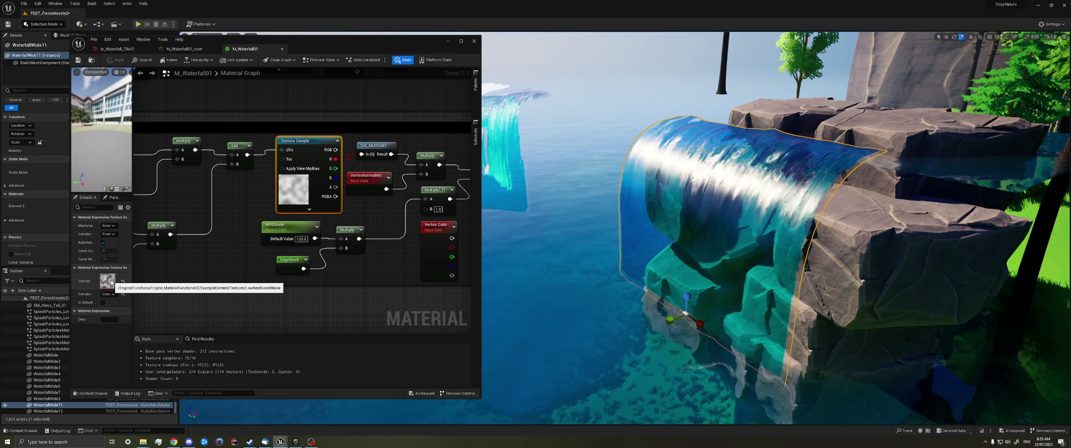
pyautogui.moveTo(351, 206); pyautogui.dragTo(306, 202, button='right')
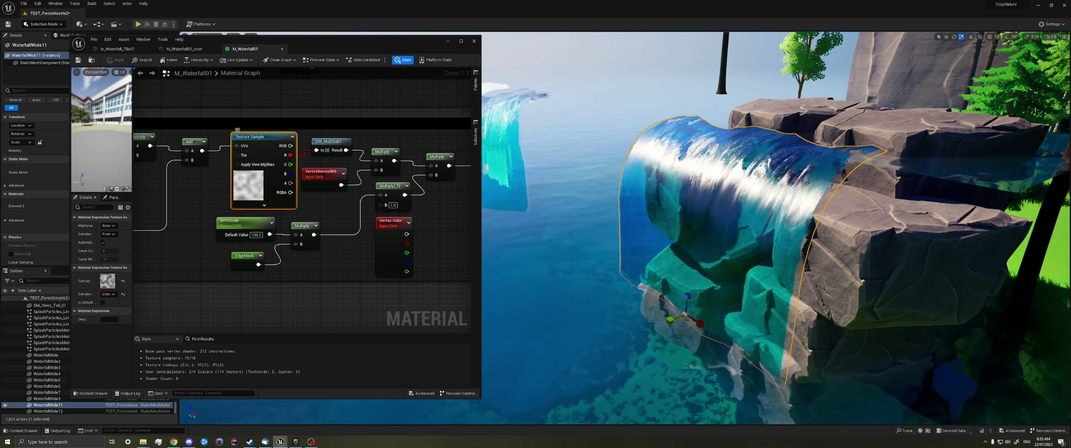
pyautogui.moveTo(399, 214); pyautogui.dragTo(279, 221, button='right')
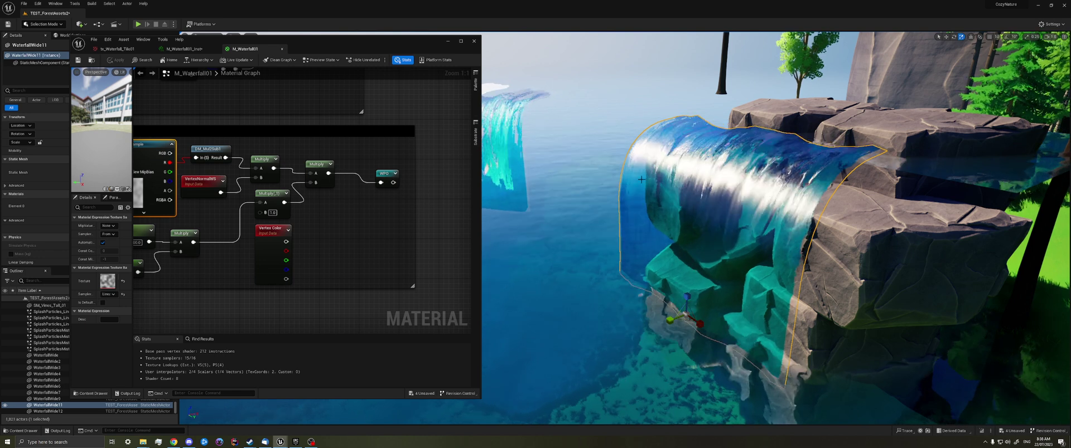
pyautogui.scroll(-5, 314, 222)
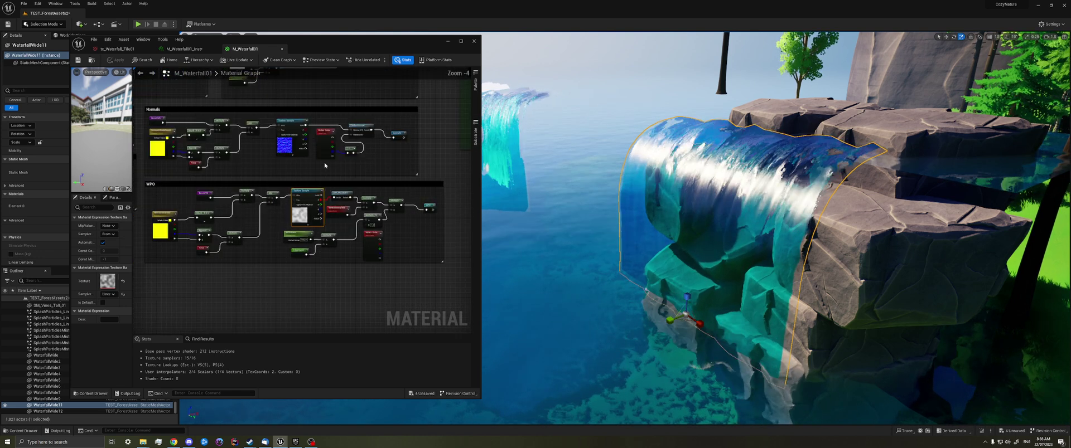
pyautogui.moveTo(328, 166); pyautogui.dragTo(353, 238, button='right')
pyautogui.moveTo(357, 208); pyautogui.dragTo(442, 211, button='right')
pyautogui.moveTo(304, 227); pyautogui.dragTo(477, 217, button='right')
pyautogui.moveTo(265, 201); pyautogui.dragTo(280, 205, button='right')
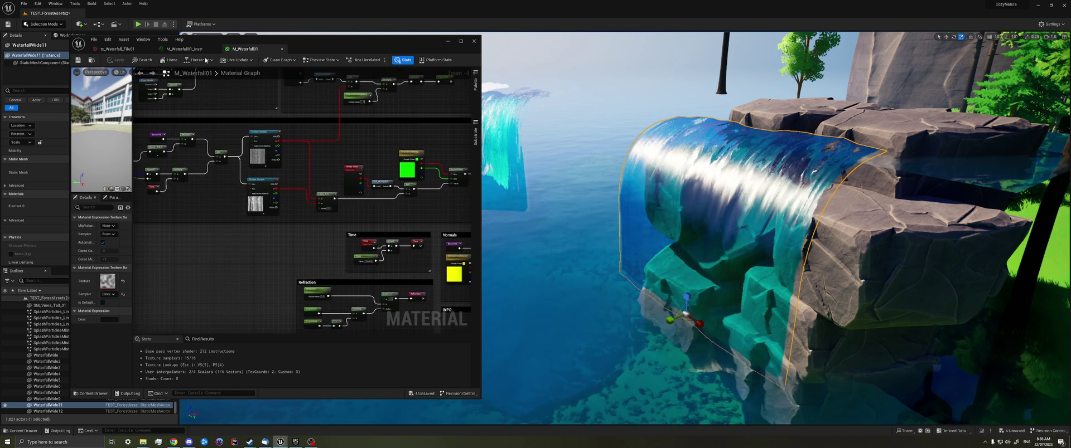
# Set the material instance's FoamColor alpha to 1.
pyautogui.click(184, 49)
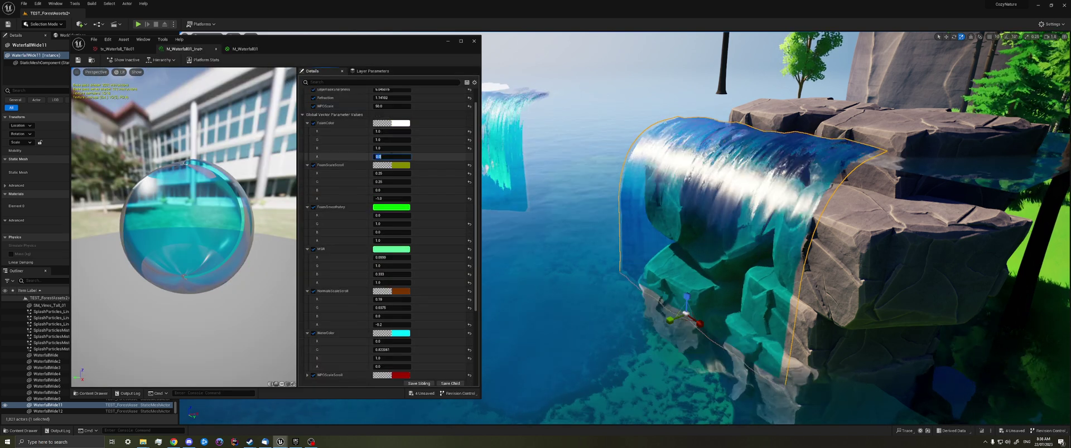
pyautogui.click(389, 157)
pyautogui.write('1')
pyautogui.press('Return')
# Examine the foam nodes and their texture samples in the M_Waterfall01 graph and bring up the waterfall tile texture.
pyautogui.click(129, 50)
pyautogui.click(184, 49)
pyautogui.click(244, 49)
pyautogui.moveTo(302, 175); pyautogui.dragTo(357, 189, button='right')
pyautogui.moveTo(275, 230); pyautogui.dragTo(322, 240, button='right')
pyautogui.moveTo(215, 234); pyautogui.dragTo(411, 118)
pyautogui.moveTo(455, 245); pyautogui.dragTo(303, 267, button='right')
pyautogui.moveTo(303, 266); pyautogui.dragTo(390, 169)
pyautogui.moveTo(407, 199); pyautogui.dragTo(325, 178, button='right')
pyautogui.click(269, 233)
pyautogui.click(255, 153)
pyautogui.click(117, 49)
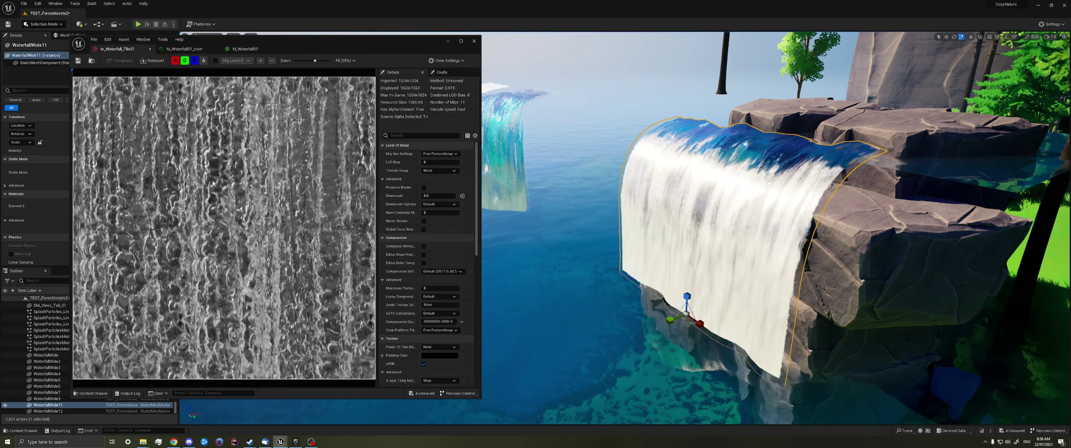
# Return to the M_Waterfall01 graph and examine the foam mask's Lerp, Vertex Color and DM_MultSub1 nodes.
pyautogui.click(240, 50)
pyautogui.click(256, 243)
pyautogui.doubleClick(107, 285)
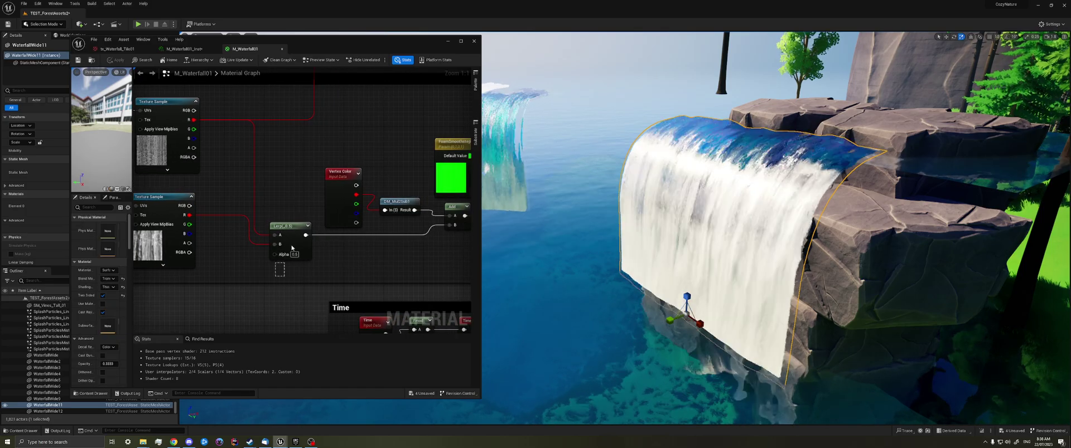
pyautogui.click(291, 253)
pyautogui.moveTo(291, 253); pyautogui.dragTo(210, 252, button='right')
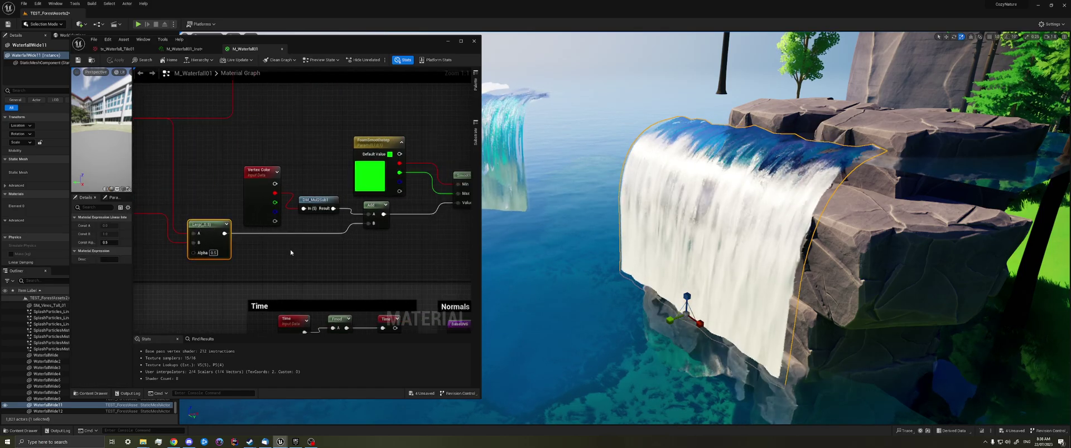
pyautogui.click(258, 199)
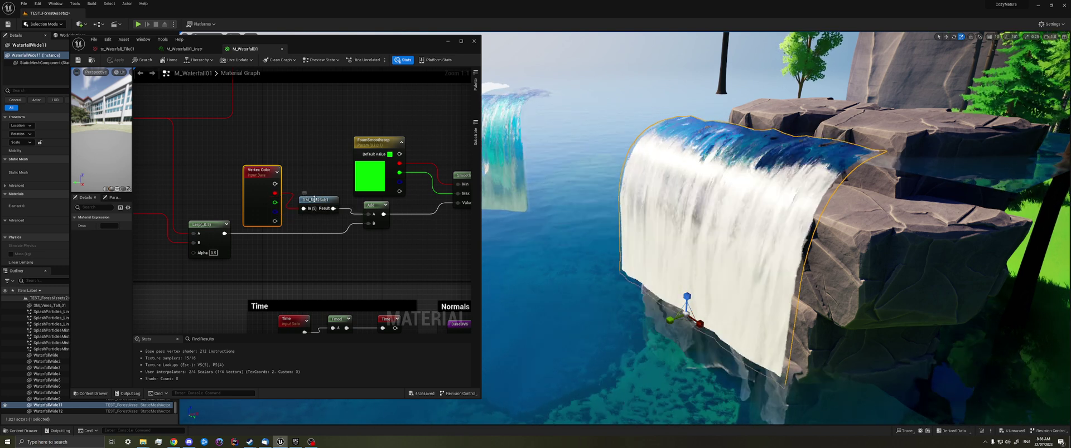
pyautogui.click(314, 199)
pyautogui.moveTo(349, 255); pyautogui.dragTo(353, 227, button='right')
pyautogui.click(360, 193)
# Inspect how the two foam texture samples feed the Lerp and combine with the vertex colour in the foam mask.
pyautogui.moveTo(242, 244); pyautogui.dragTo(331, 244, button='right')
pyautogui.moveTo(219, 262); pyautogui.dragTo(155, 121)
pyautogui.moveTo(345, 255); pyautogui.dragTo(324, 259, button='right')
pyautogui.click(329, 194)
pyautogui.moveTo(248, 191); pyautogui.dragTo(320, 198, button='right')
pyautogui.click(194, 202)
pyautogui.click(280, 189)
pyautogui.click(166, 237)
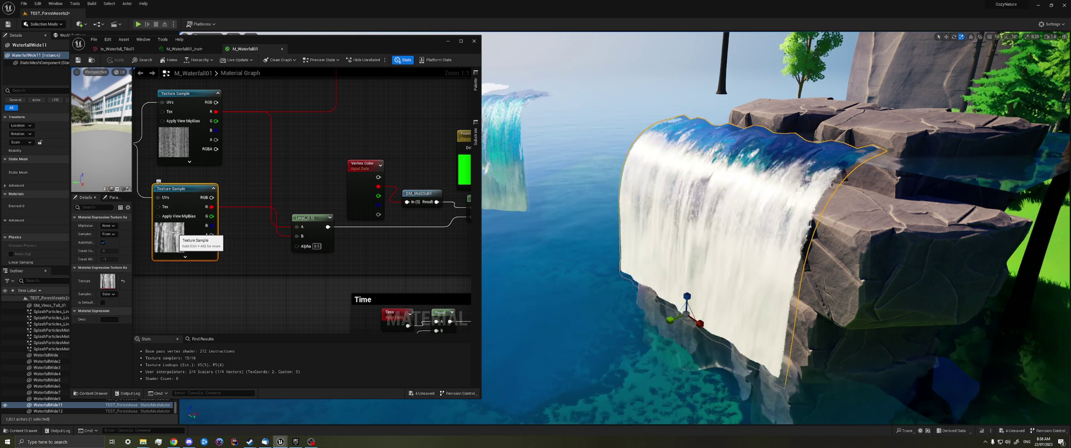
pyautogui.click(174, 142)
# Examine the foam mask's smoothstep parameter, its Smoothstep node and the resulting FoamMask output.
pyautogui.moveTo(293, 166); pyautogui.dragTo(223, 167, button='right')
pyautogui.moveTo(373, 245); pyautogui.dragTo(262, 246, button='right')
pyautogui.moveTo(316, 258); pyautogui.dragTo(184, 202)
pyautogui.click(245, 174)
pyautogui.moveTo(309, 175); pyautogui.dragTo(210, 165, button='right')
pyautogui.click(210, 165)
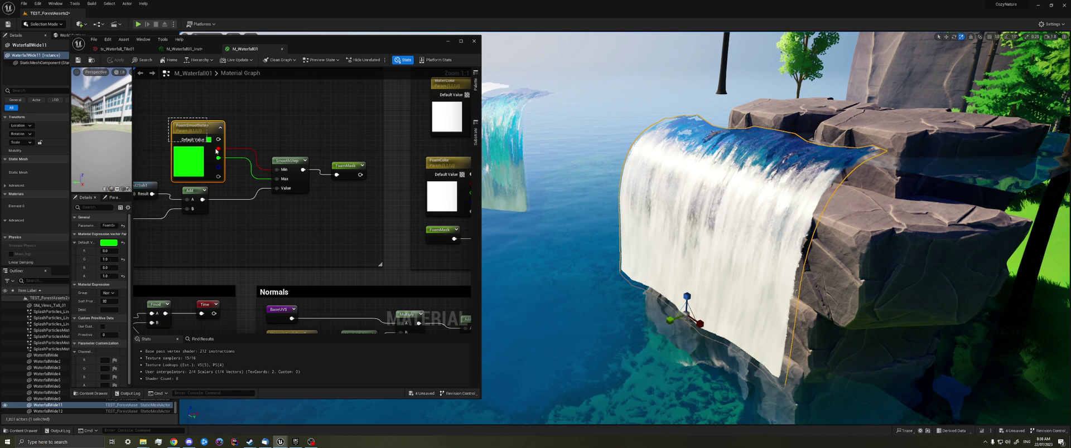
pyautogui.moveTo(252, 155); pyautogui.dragTo(288, 165, button='right')
pyautogui.scroll(-1, 308, 144)
pyautogui.moveTo(290, 137); pyautogui.dragTo(372, 207)
# Examine how the Color and Opacity group combines the water colour, foam colour and masks.
pyautogui.moveTo(371, 206); pyautogui.dragTo(277, 201, button='right')
pyautogui.scroll(-2, 404, 174)
pyautogui.moveTo(404, 174); pyautogui.dragTo(253, 179, button='right')
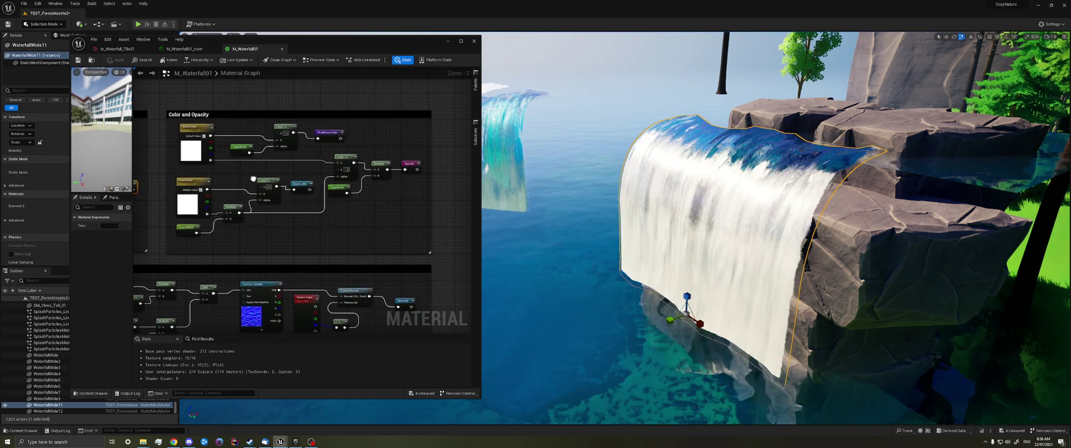
pyautogui.moveTo(385, 212); pyautogui.dragTo(405, 202, button='right')
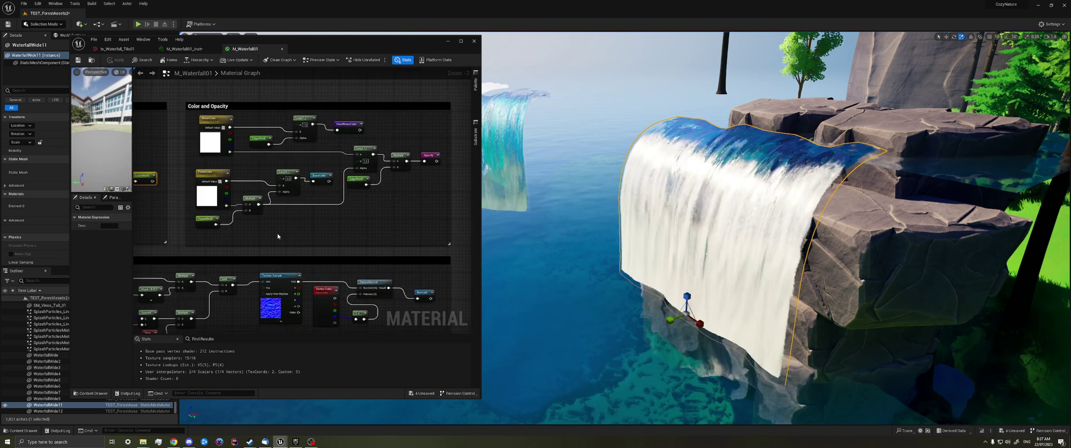
pyautogui.moveTo(376, 217); pyautogui.dragTo(343, 214, button='right')
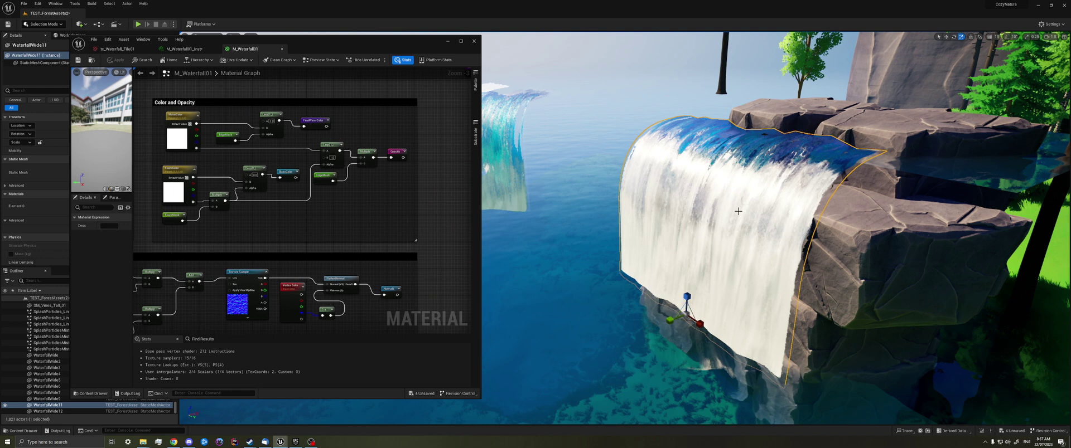
pyautogui.moveTo(314, 170); pyautogui.dragTo(362, 179, button='right')
pyautogui.scroll(-2, 336, 102)
# Go back to the Foam Mask group and inspect the BaseUVS node that feeds its texture coordinates.
pyautogui.moveTo(335, 100); pyautogui.dragTo(199, 146, button='right')
pyautogui.scroll(3, 350, 176)
pyautogui.moveTo(348, 177); pyautogui.dragTo(410, 196, button='right')
pyautogui.scroll(2, 285, 136)
pyautogui.scroll(-1, 217, 178)
pyautogui.scroll(-3, 229, 201)
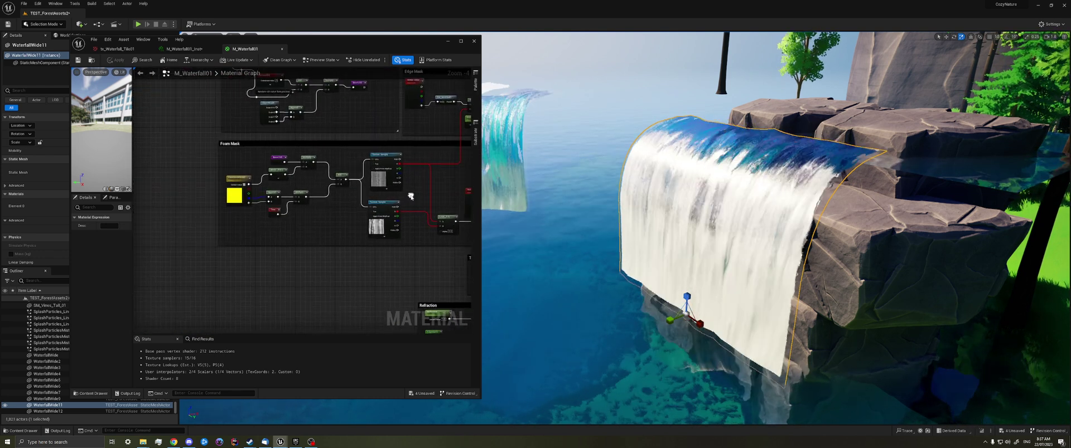
pyautogui.scroll(4, 279, 170)
pyautogui.click(282, 146)
# Examine the Scale-based UVS group, including its TexCoord, object scale and object position nodes.
pyautogui.moveTo(307, 133); pyautogui.dragTo(267, 325, button='right')
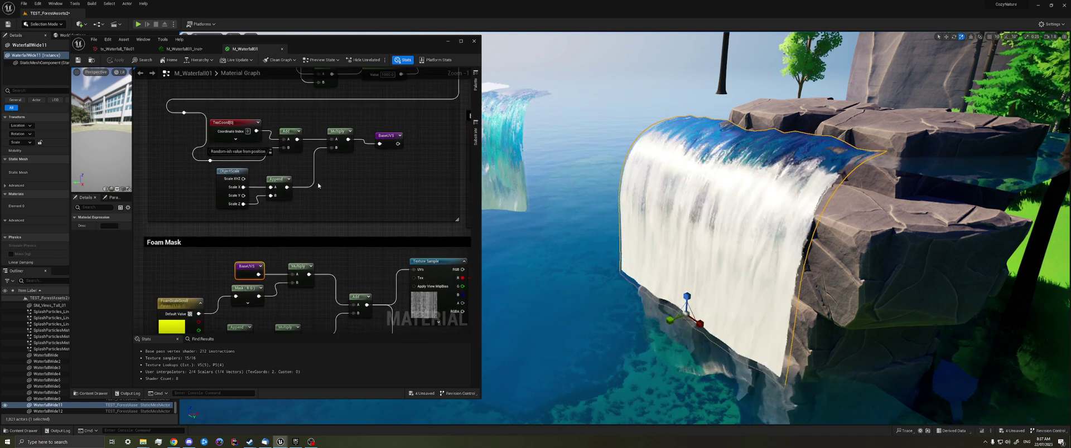
pyautogui.scroll(-1, 236, 173)
pyautogui.click(236, 172)
pyautogui.moveTo(184, 126); pyautogui.dragTo(181, 146, button='right')
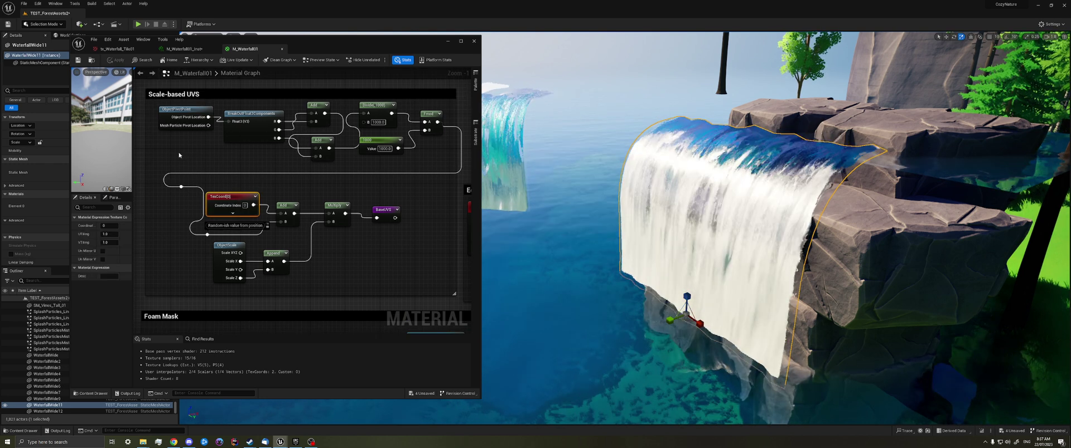
pyautogui.moveTo(171, 153); pyautogui.dragTo(405, 101)
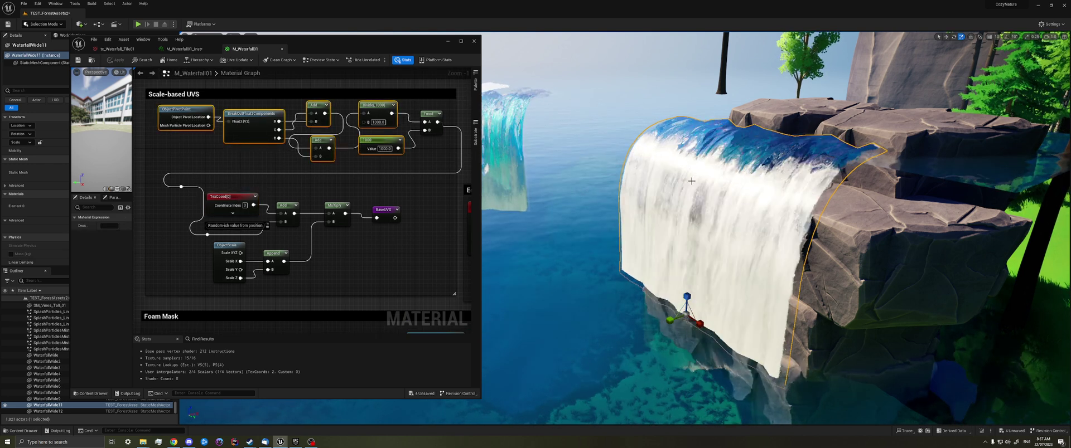
# Connect the UV checker texture's RGB output to Base Color, disconnect Opacity from the material output, and save M_Waterfall01.
pyautogui.scroll(-3, 335, 200)
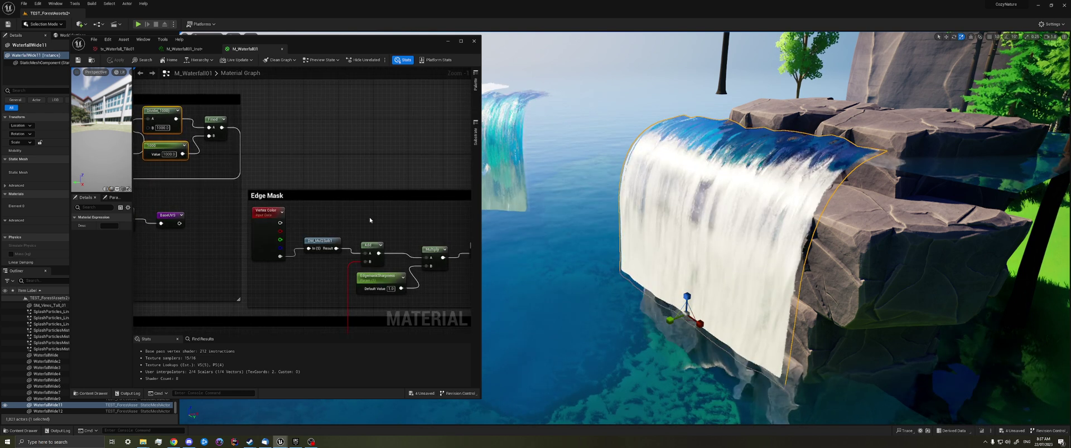
pyautogui.moveTo(463, 197); pyautogui.dragTo(323, 140, button='right')
pyautogui.scroll(2, 324, 141)
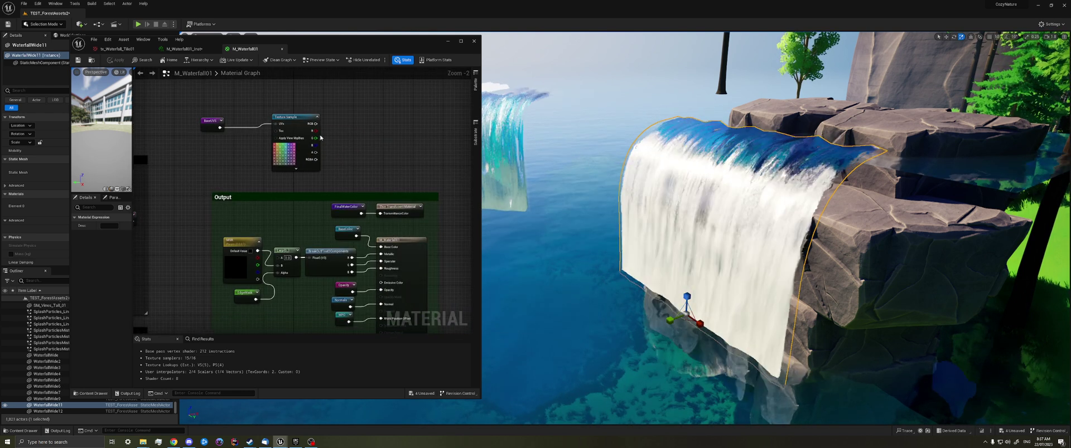
pyautogui.moveTo(316, 124); pyautogui.dragTo(381, 247)
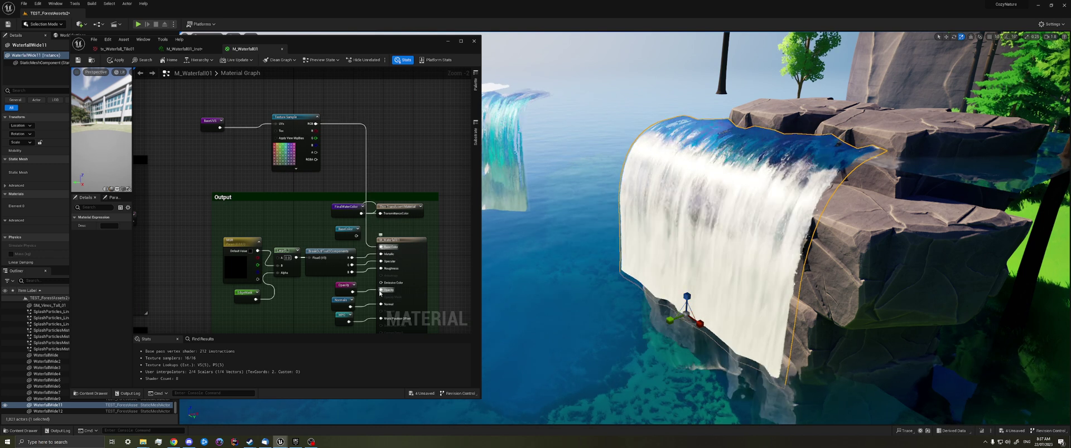
pyautogui.moveTo(209, 170); pyautogui.dragTo(334, 112)
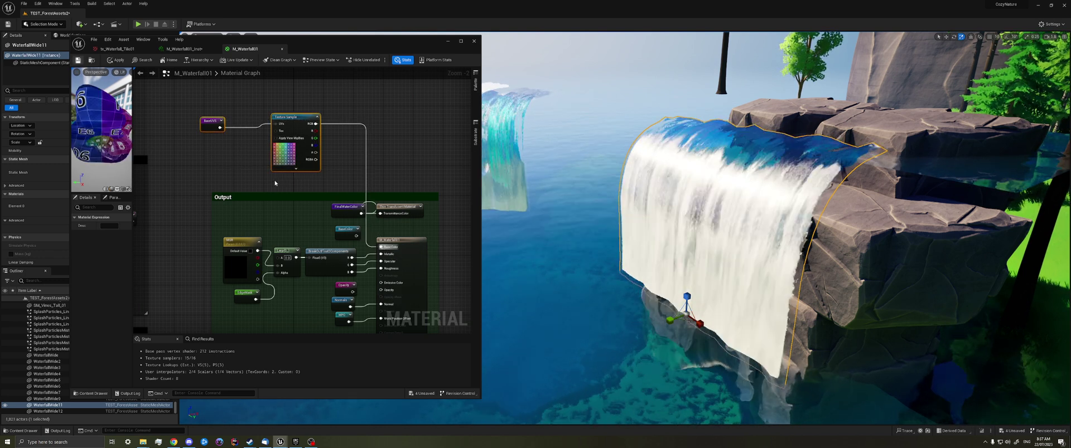
pyautogui.click(78, 59)
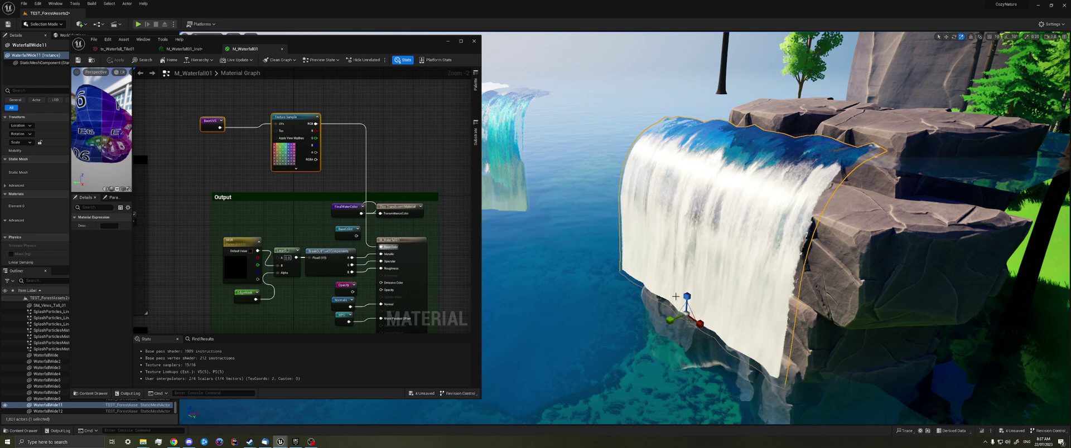
# Frame the checker-textured waterfall in the level and stretch it much wider to check how its UVs tile.
pyautogui.moveTo(775, 223)
pyautogui.mouseDown(button='right')
pyautogui.moveTo(741, 223)
pyautogui.moveTo(764, 229)
pyautogui.mouseUp(button='right')
pyautogui.press('f')
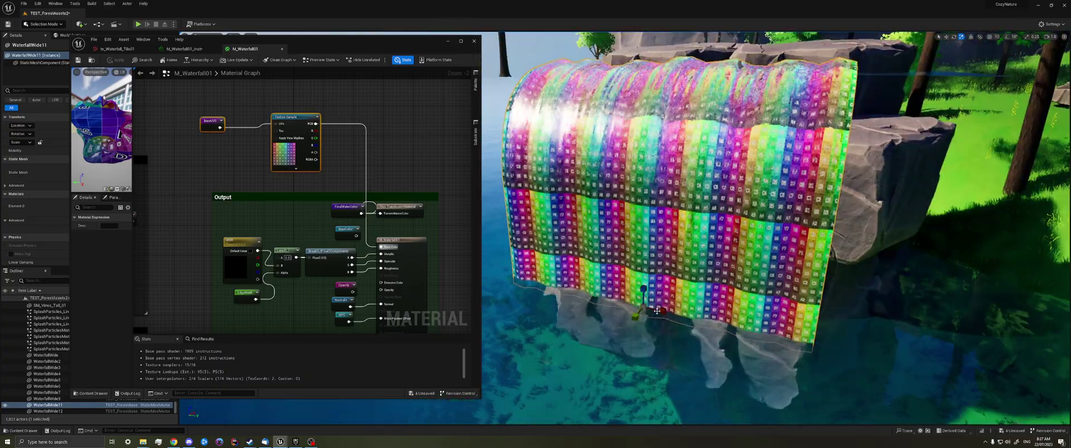
pyautogui.moveTo(764, 229); pyautogui.dragTo(775, 229, button='right')
pyautogui.press('f')
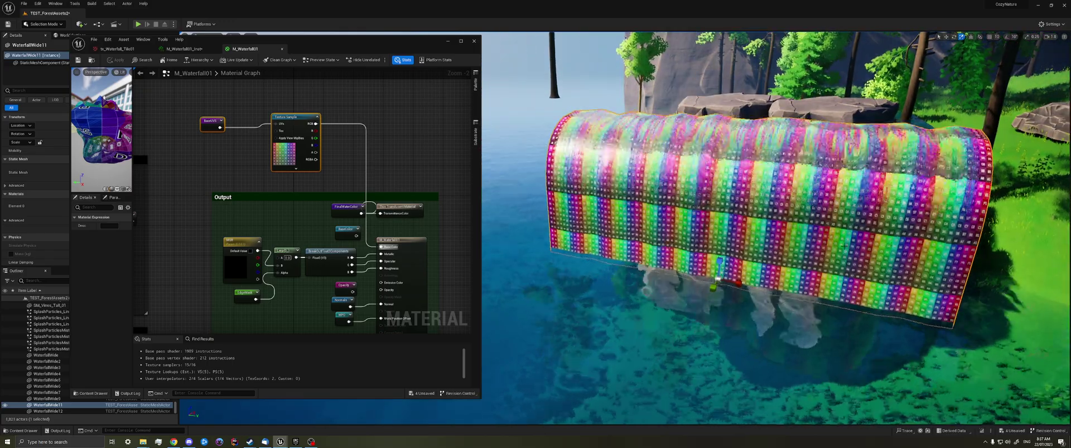
pyautogui.moveTo(741, 286); pyautogui.dragTo(759, 283)
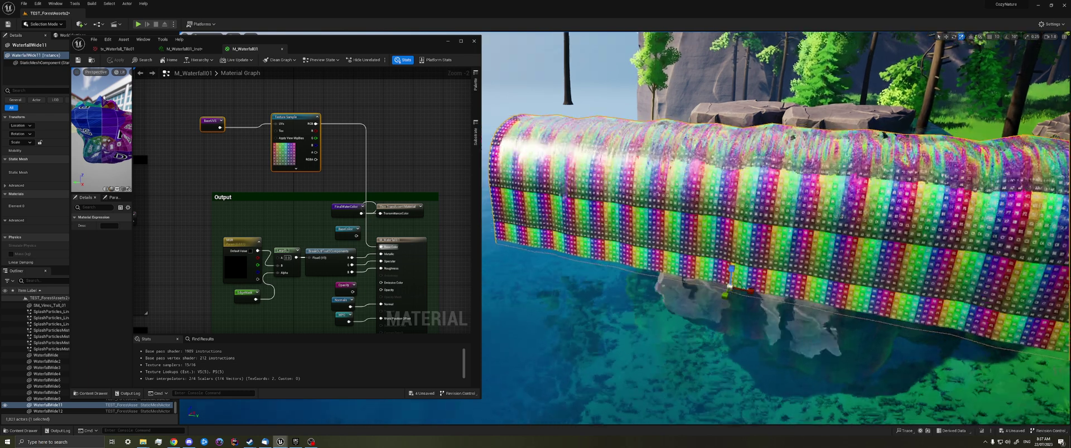
pyautogui.moveTo(759, 283); pyautogui.dragTo(746, 327, button='right')
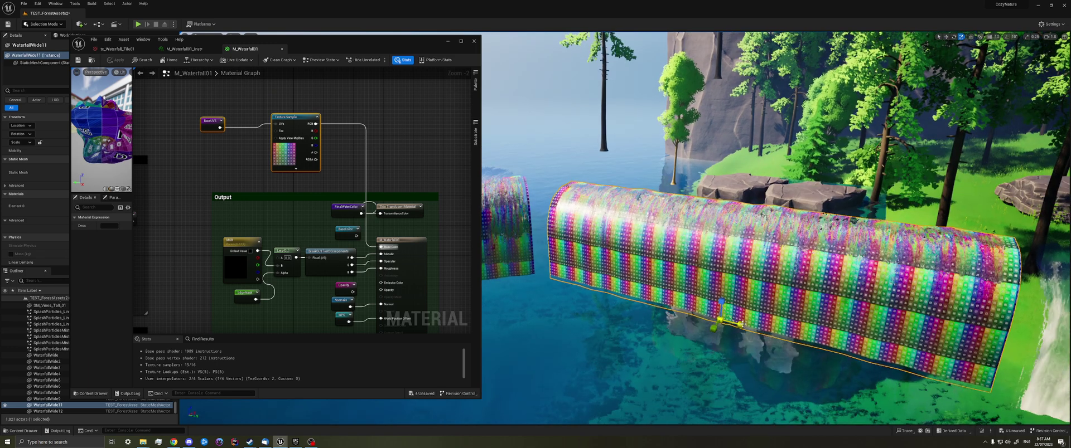
# Scale the stretched waterfall back down to about its original width over the rocks.
pyautogui.moveTo(739, 325)
pyautogui.mouseDown()
pyautogui.moveTo(697, 325)
pyautogui.moveTo(720, 325)
pyautogui.mouseUp()
pyautogui.moveTo(719, 326); pyautogui.dragTo(727, 342, button='right')
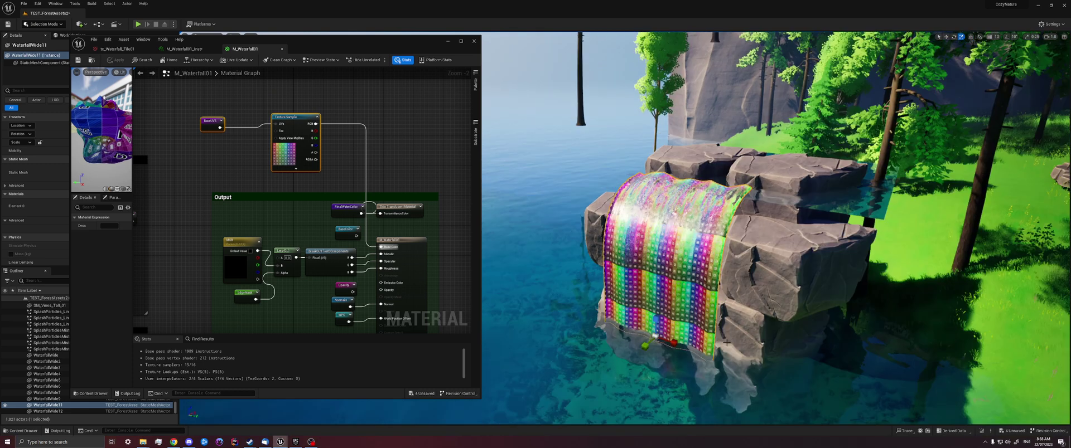
pyautogui.moveTo(654, 319)
pyautogui.mouseDown()
pyautogui.moveTo(654, 292)
pyautogui.moveTo(655, 319)
pyautogui.mouseUp()
pyautogui.moveTo(655, 319); pyautogui.dragTo(698, 322, button='right')
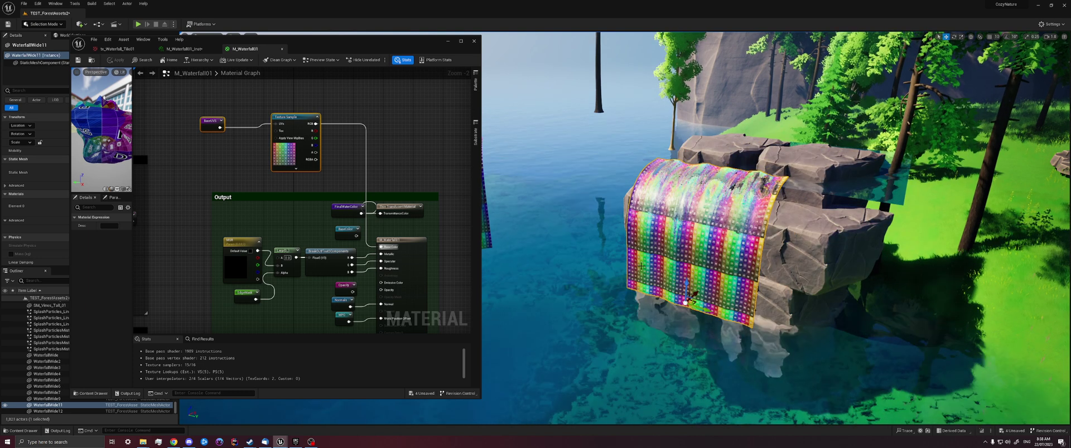
# Reconnect BaseColor and Opacity to the M_Waterfall01 material output and save the material.
pyautogui.moveTo(281, 228); pyautogui.dragTo(300, 218, button='right')
pyautogui.scroll(2, 301, 218)
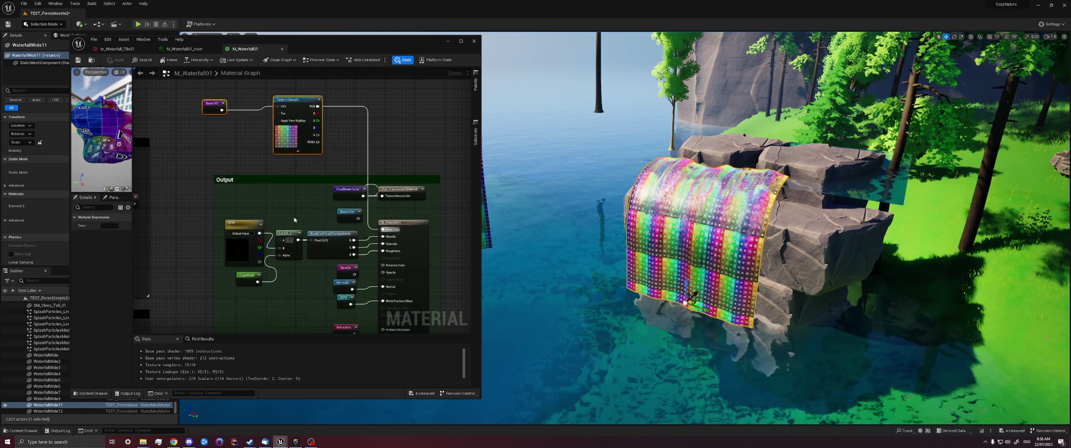
pyautogui.scroll(-1, 262, 212)
pyautogui.moveTo(641, 212); pyautogui.dragTo(630, 229, button='right')
pyautogui.moveTo(247, 195); pyautogui.dragTo(227, 220, button='right')
pyautogui.scroll(-2, 367, 195)
pyautogui.scroll(2, 279, 203)
pyautogui.click(246, 186)
pyautogui.moveTo(288, 246); pyautogui.dragTo(317, 259)
pyautogui.moveTo(232, 243); pyautogui.dragTo(299, 189, button='right')
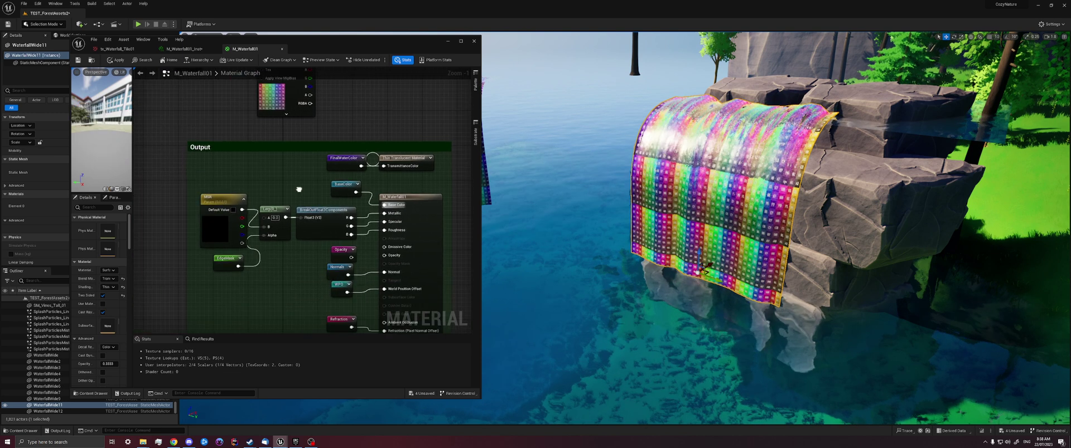
pyautogui.moveTo(350, 259); pyautogui.dragTo(384, 254)
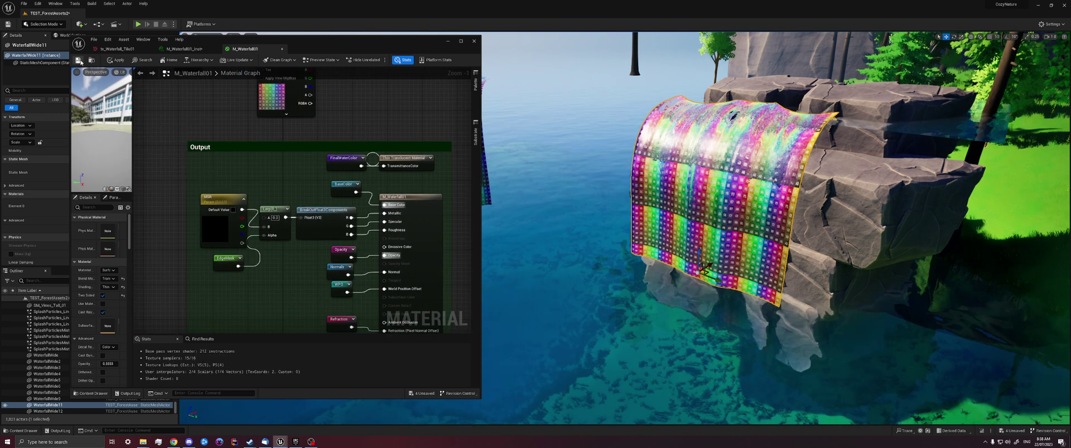
pyautogui.click(78, 60)
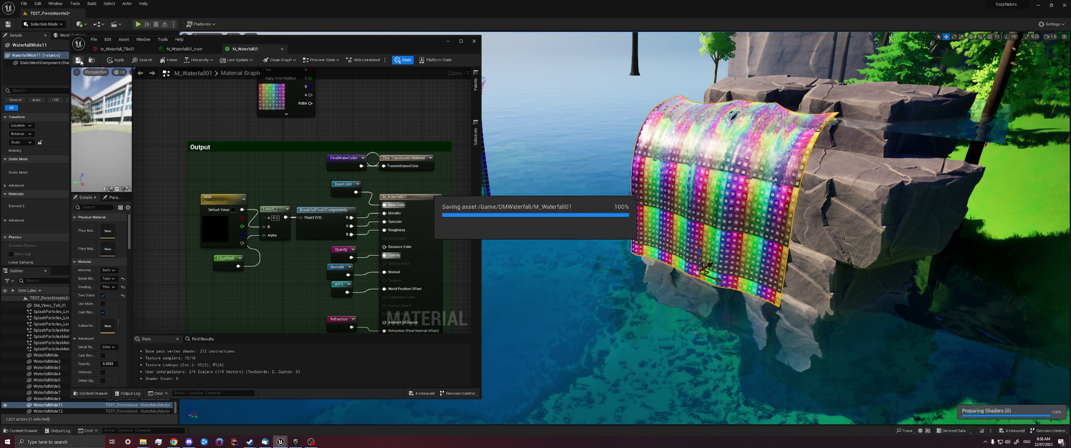
# Review the Color and Opacity group's edge mask inputs and locate the Edge Mask group in the graph.
pyautogui.moveTo(189, 126); pyautogui.dragTo(387, 143, button='right')
pyautogui.scroll(-2, 337, 140)
pyautogui.moveTo(298, 140); pyautogui.dragTo(426, 148, button='right')
pyautogui.scroll(1, 279, 171)
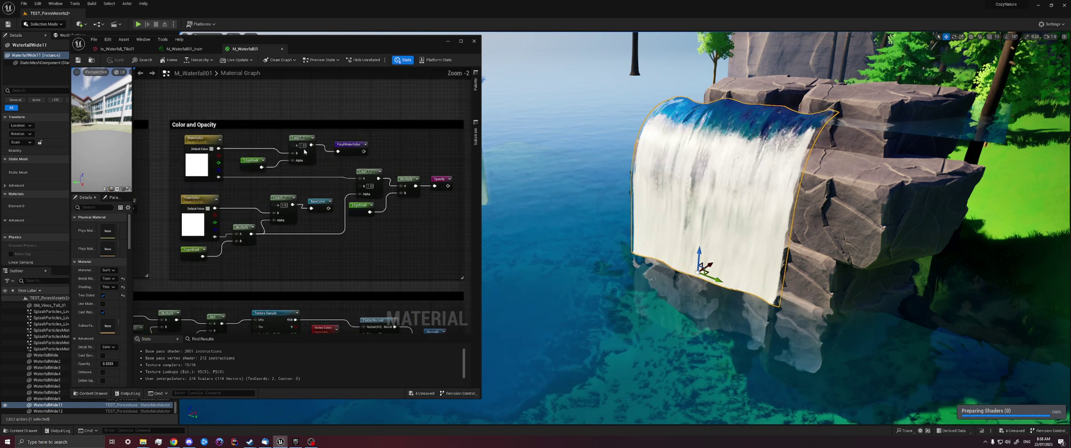
pyautogui.moveTo(172, 182); pyautogui.dragTo(406, 174, button='right')
pyautogui.moveTo(237, 174); pyautogui.dragTo(428, 195, button='right')
pyautogui.scroll(-1, 346, 176)
pyautogui.moveTo(313, 175); pyautogui.dragTo(416, 191, button='right')
pyautogui.moveTo(339, 163); pyautogui.dragTo(201, 216, button='right')
pyautogui.moveTo(386, 222); pyautogui.dragTo(290, 195, button='right')
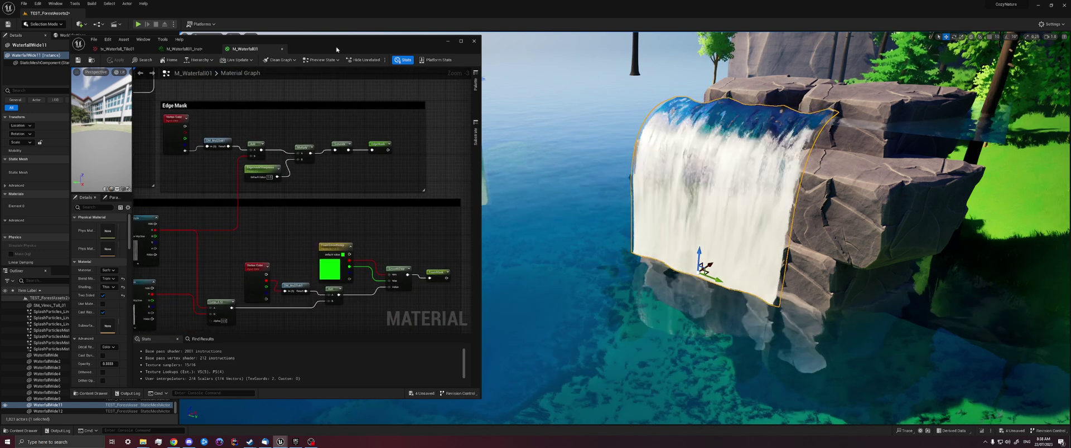
# Maximise the material editor and examine the Edge Mask group's Vertex Color node and its alpha connection.
pyautogui.doubleClick(337, 48)
pyautogui.moveTo(414, 179); pyautogui.dragTo(674, 222, button='right')
pyautogui.moveTo(414, 216); pyautogui.dragTo(415, 134, button='right')
pyautogui.scroll(1, 426, 212)
pyautogui.scroll(2, 425, 210)
pyautogui.moveTo(407, 170); pyautogui.dragTo(437, 166, button='right')
pyautogui.moveTo(399, 168); pyautogui.dragTo(487, 240)
pyautogui.moveTo(538, 159); pyautogui.dragTo(449, 234, button='right')
pyautogui.click(428, 185)
pyautogui.moveTo(425, 184); pyautogui.dragTo(451, 114)
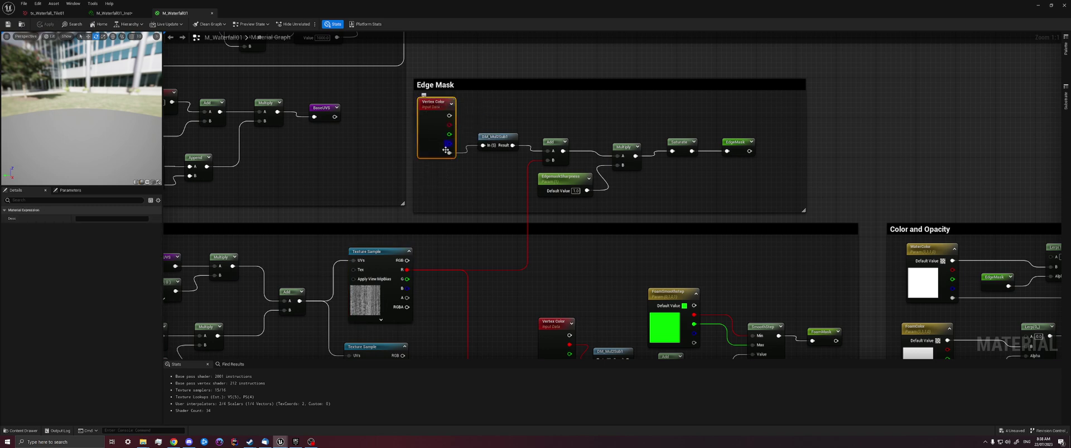
pyautogui.moveTo(454, 167); pyautogui.dragTo(455, 158, button='right')
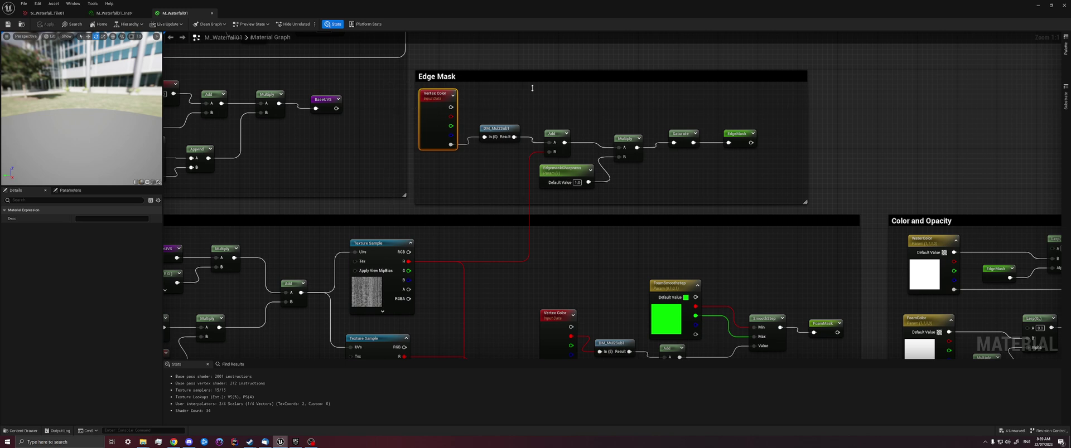
# Inspect the Edge Mask's DM_MultSub1 node and the T_Waterfall_Tile01 texture sample whose red channel feeds its Add node.
pyautogui.moveTo(477, 185); pyautogui.dragTo(502, 133)
pyautogui.click(507, 112)
pyautogui.moveTo(478, 181); pyautogui.dragTo(503, 141, button='right')
pyautogui.click(409, 219)
pyautogui.moveTo(396, 220); pyautogui.dragTo(416, 209, button='right')
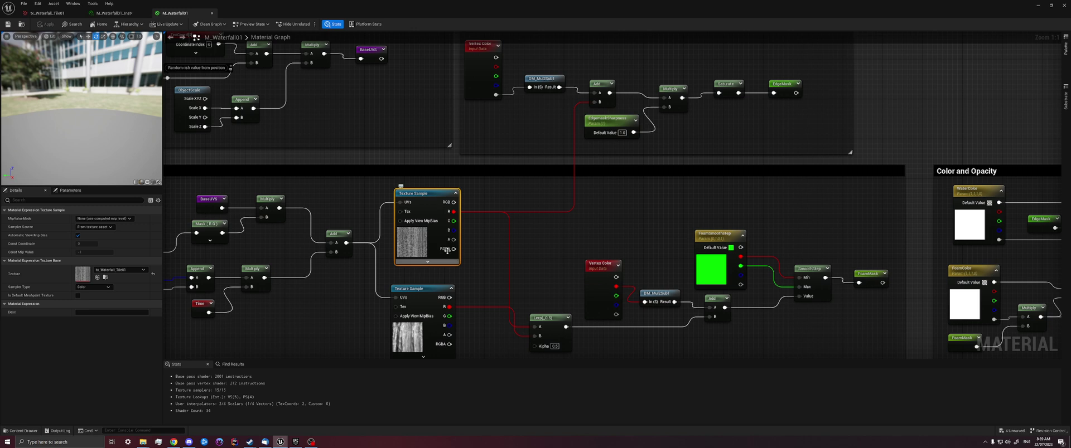
pyautogui.moveTo(447, 251); pyautogui.dragTo(399, 278, button='right')
pyautogui.click(508, 152)
pyautogui.moveTo(509, 132); pyautogui.dragTo(509, 131)
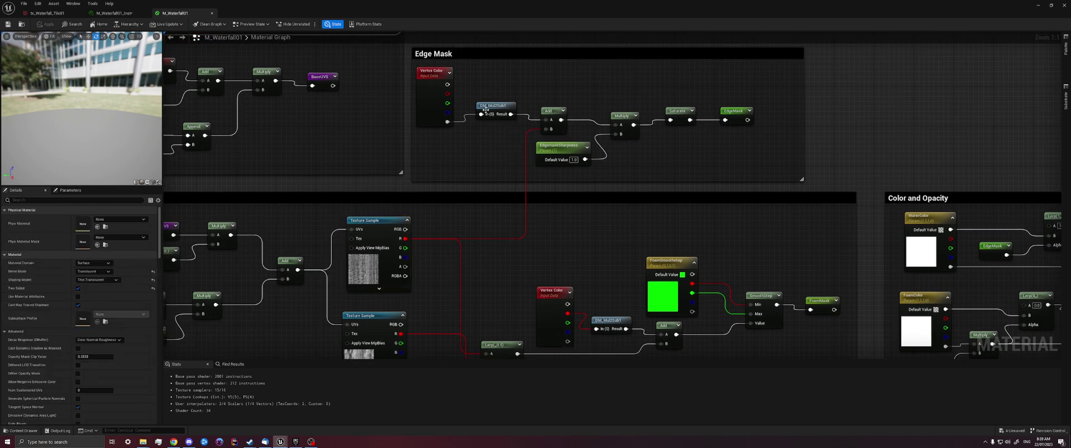
pyautogui.click(381, 230)
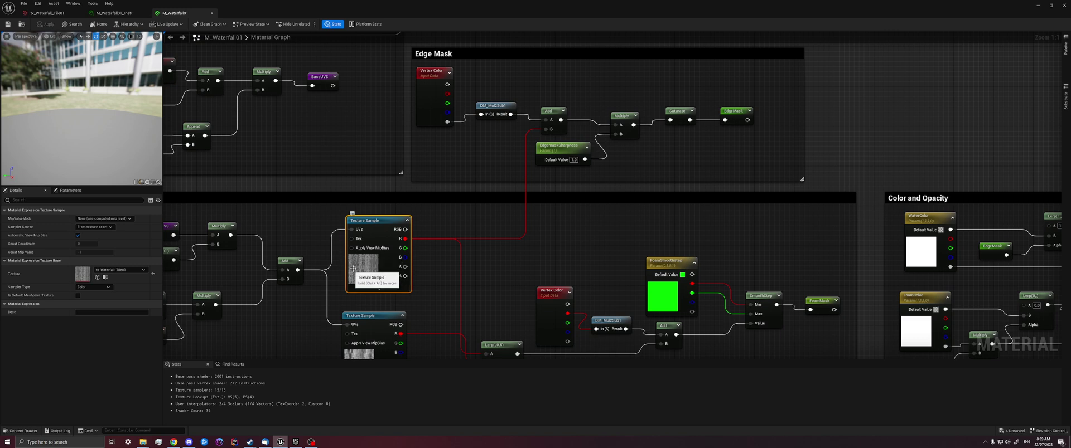
pyautogui.moveTo(428, 172); pyautogui.dragTo(428, 174, button='right')
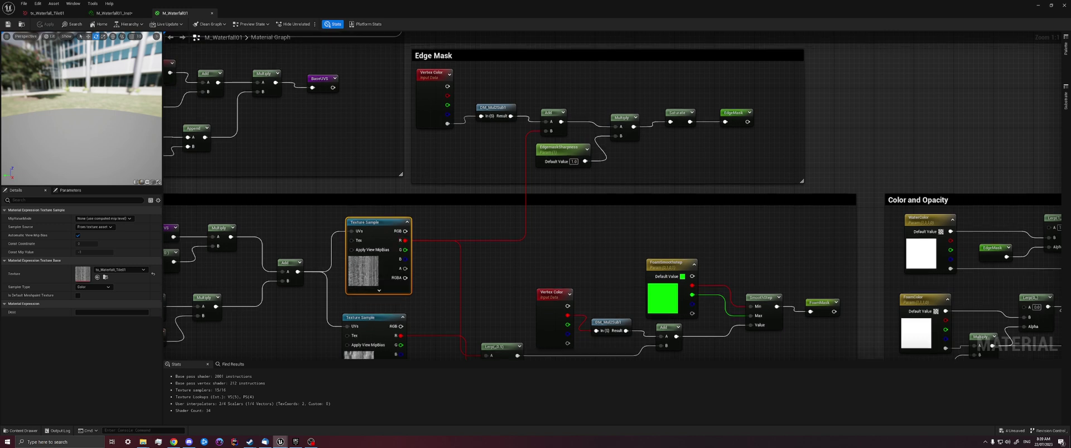
# Examine the Edge Mask group's Add node, edge mask sharpness parameter, Multiply and Saturate nodes, and the EdgeMask named reroute.
pyautogui.moveTo(364, 262); pyautogui.dragTo(339, 291, button='right')
pyautogui.moveTo(423, 259); pyautogui.dragTo(377, 289, button='right')
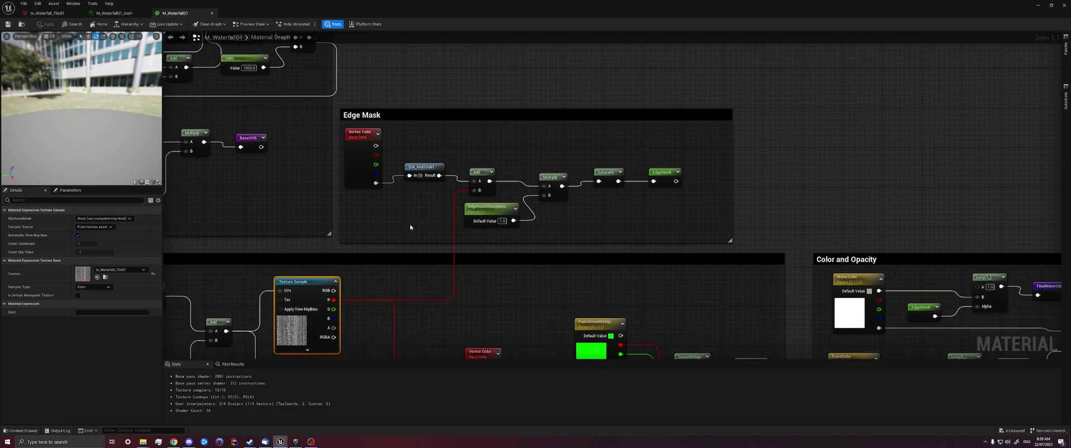
pyautogui.click(410, 227)
pyautogui.moveTo(415, 223); pyautogui.dragTo(400, 227, button='right')
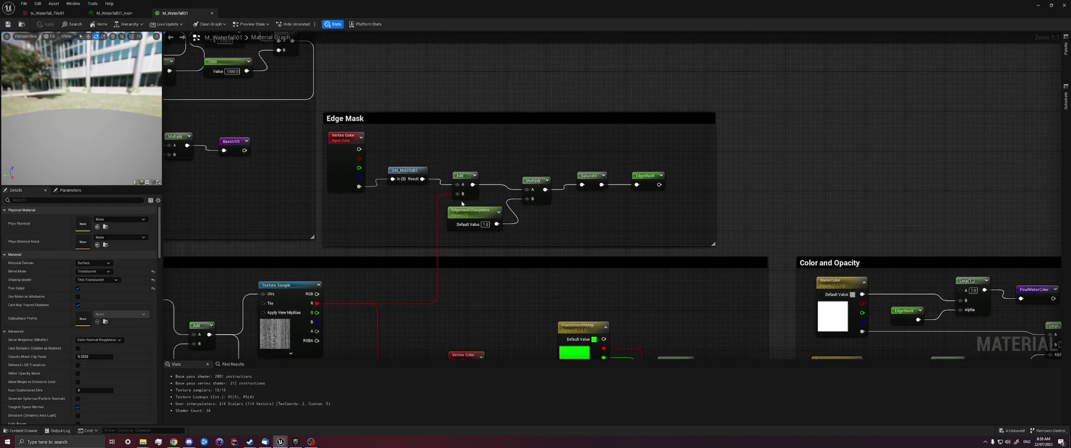
pyautogui.click(474, 218)
pyautogui.moveTo(569, 211); pyautogui.dragTo(492, 212, button='right')
pyautogui.click(482, 217)
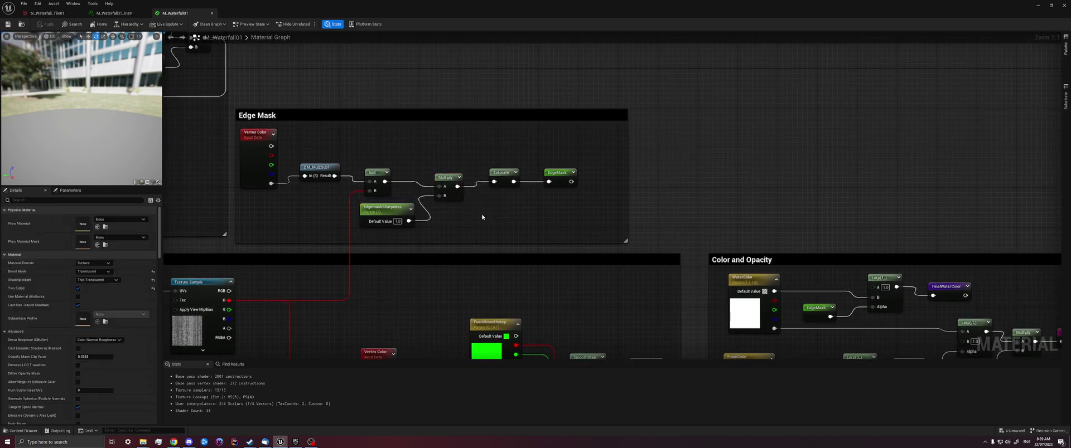
pyautogui.click(558, 173)
pyautogui.moveTo(466, 138); pyautogui.dragTo(451, 88, button='right')
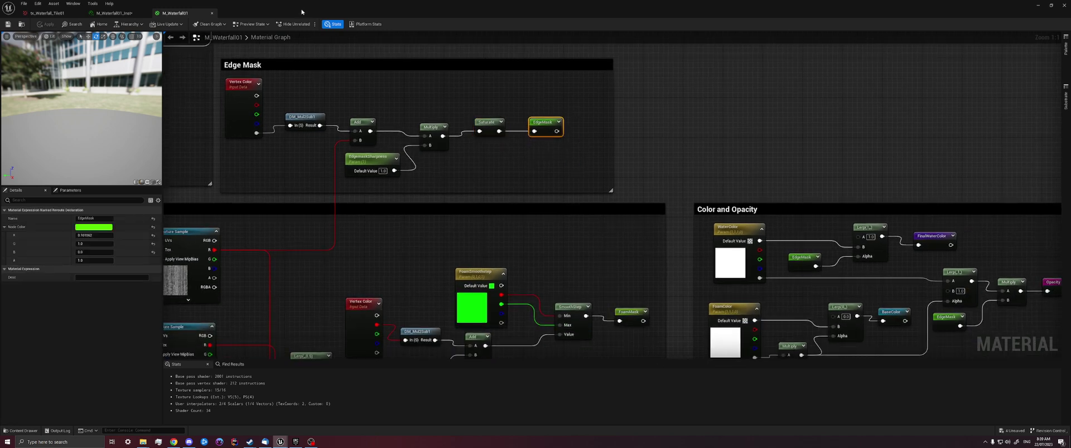
# Restore the material editor to a smaller window and view the upper edge of WaterfallWide11 up close in the level.
pyautogui.doubleClick(323, 7)
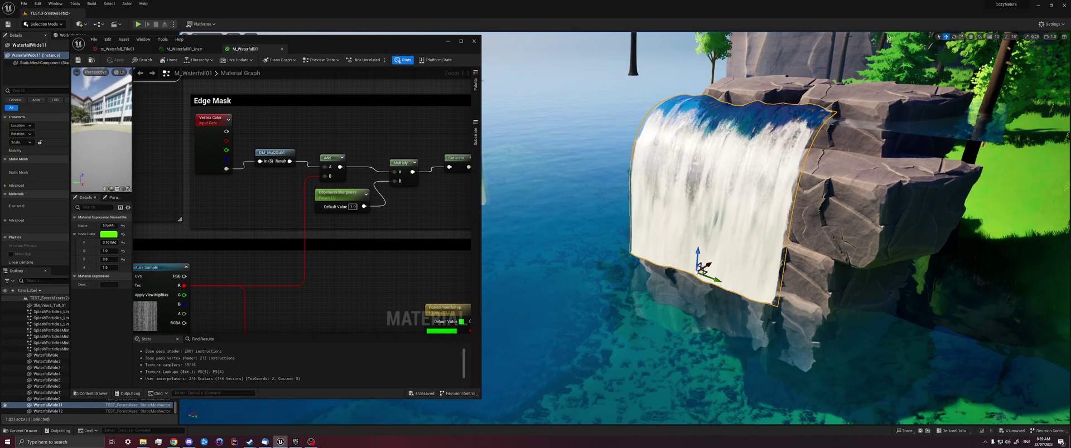
pyautogui.press('w')
pyautogui.moveTo(775, 229); pyautogui.dragTo(776, 167, button='right')
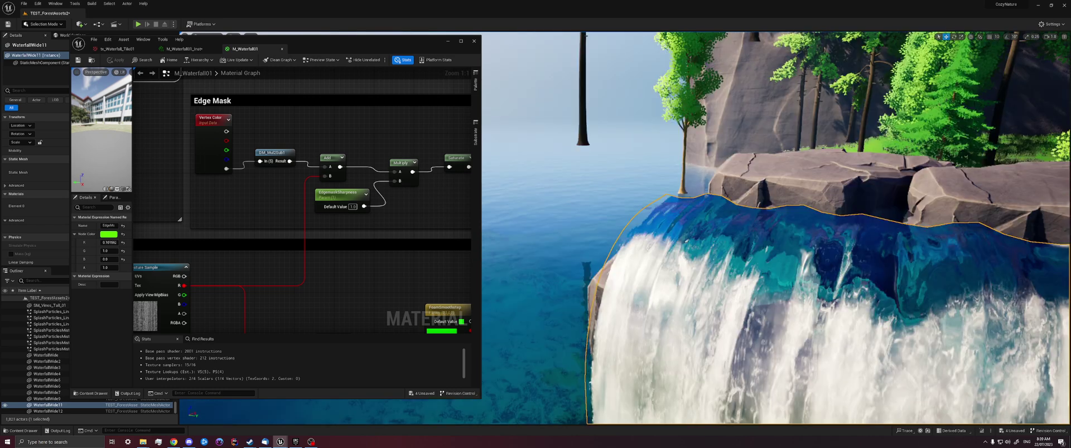
pyautogui.moveTo(623, 234); pyautogui.dragTo(626, 251, button='right')
pyautogui.press('a')
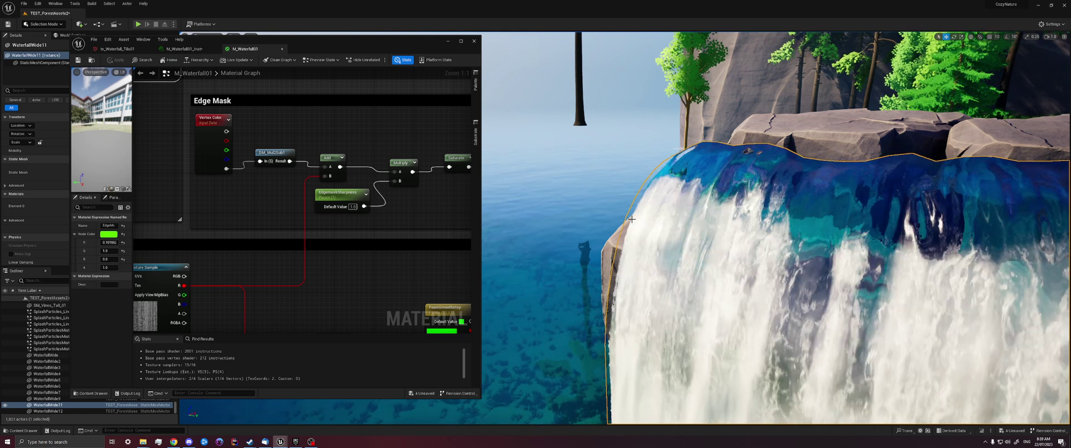
# Compare the end of the Edge Mask node chain with the side edge of WaterfallWide11 from several distances.
pyautogui.moveTo(401, 210); pyautogui.dragTo(361, 199, button='right')
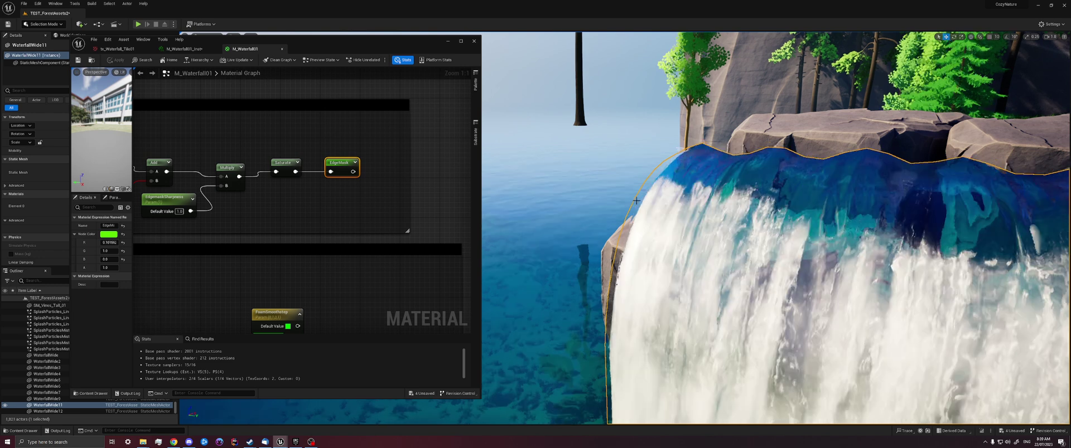
pyautogui.press('w')
pyautogui.moveTo(776, 229); pyautogui.dragTo(789, 203, button='right')
pyautogui.press('w')
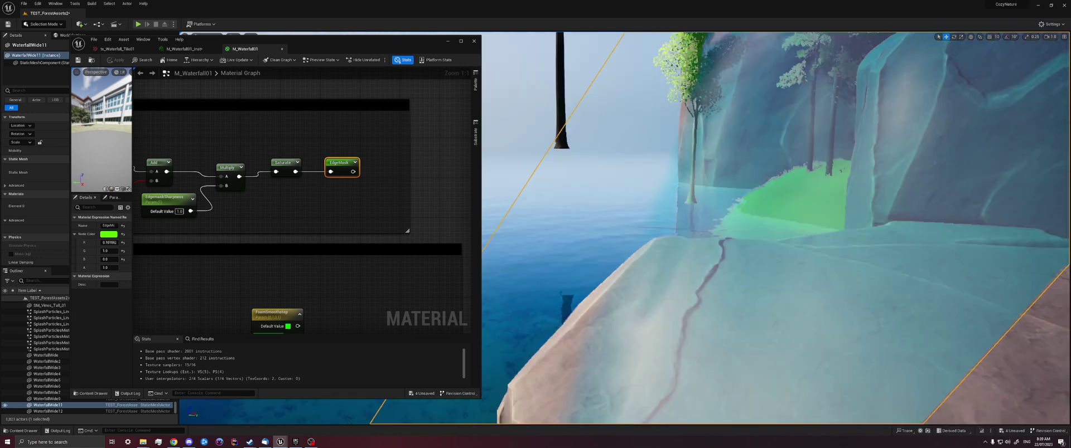
pyautogui.moveTo(636, 205); pyautogui.dragTo(635, 205, button='right')
pyautogui.press('s')
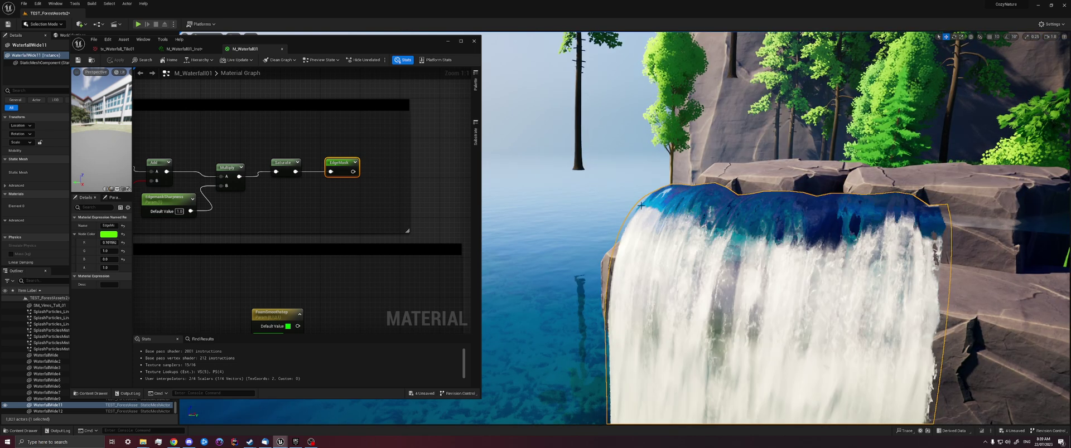
pyautogui.moveTo(685, 230); pyautogui.dragTo(685, 229, button='right')
pyautogui.press('w')
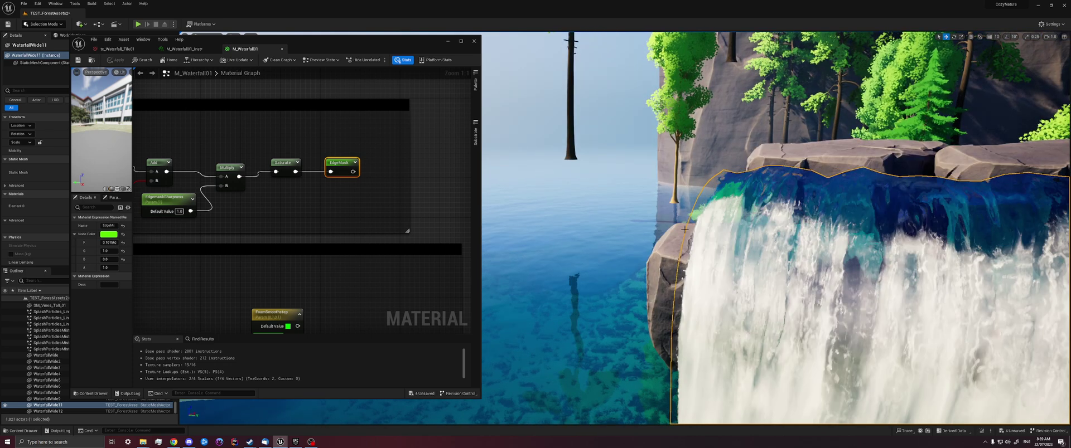
pyautogui.moveTo(644, 190); pyautogui.dragTo(627, 193, button='right')
pyautogui.press('d')
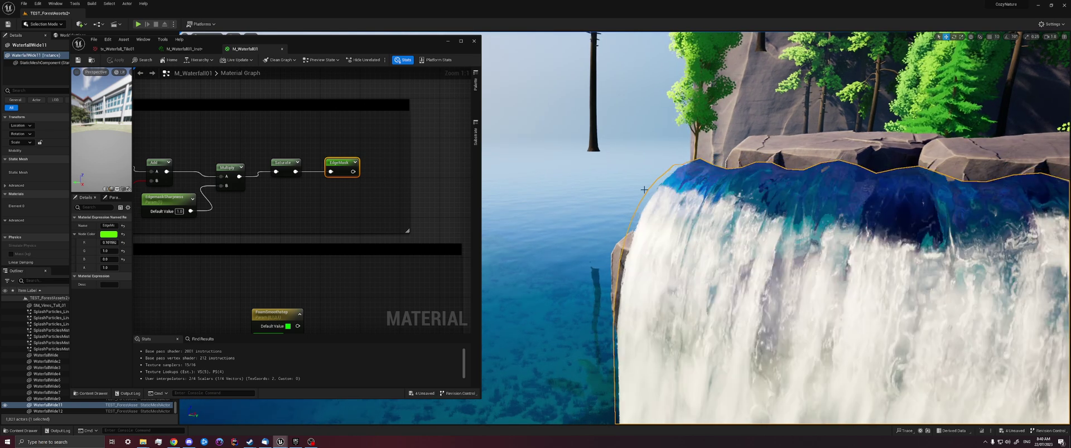
pyautogui.moveTo(349, 214); pyautogui.dragTo(376, 179, button='right')
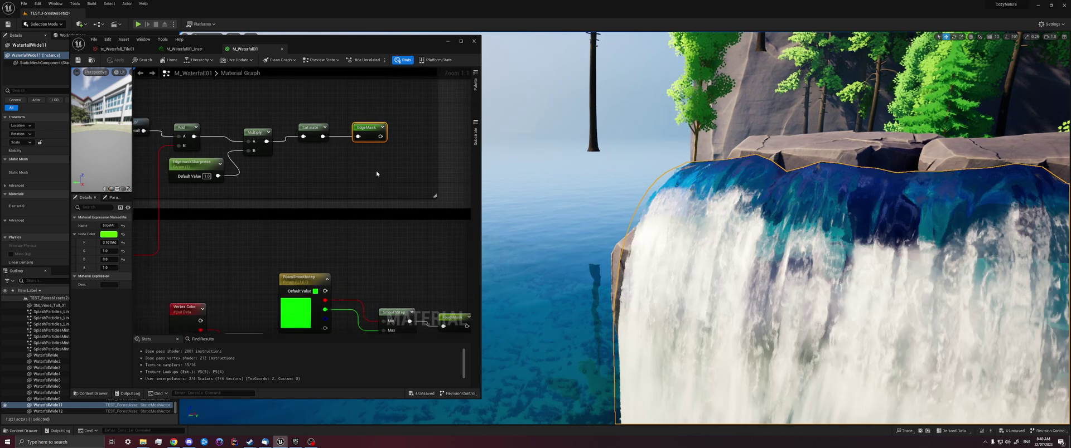
pyautogui.moveTo(357, 103); pyautogui.dragTo(355, 104)
# Examine how EdgeMask drives the Output group's Lerp into BreakOutFloat3Components, checking against the waterfall in the level.
pyautogui.moveTo(384, 172); pyautogui.dragTo(180, 177, button='right')
pyautogui.scroll(-2, 380, 177)
pyautogui.moveTo(372, 204); pyautogui.dragTo(192, 193, button='right')
pyautogui.moveTo(375, 195); pyautogui.dragTo(208, 193, button='right')
pyautogui.scroll(2, 387, 257)
pyautogui.moveTo(387, 261); pyautogui.dragTo(334, 216, button='right')
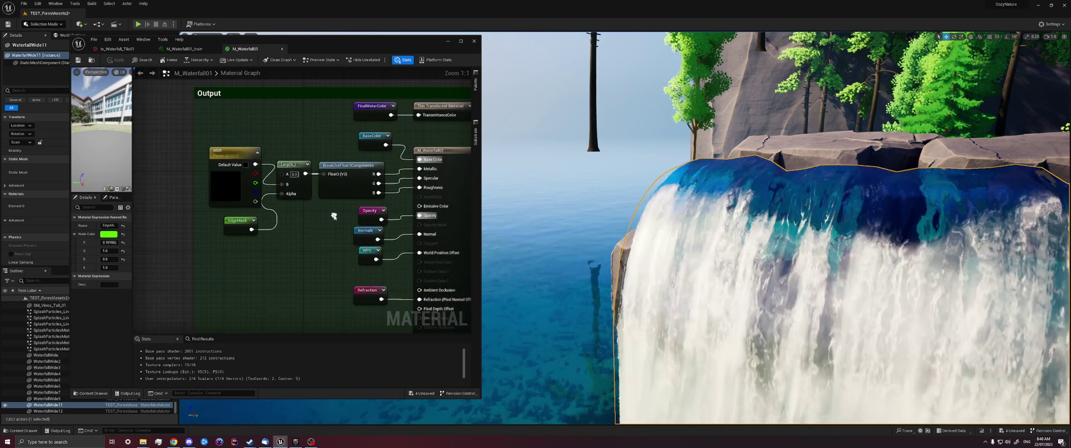
pyautogui.click(342, 191)
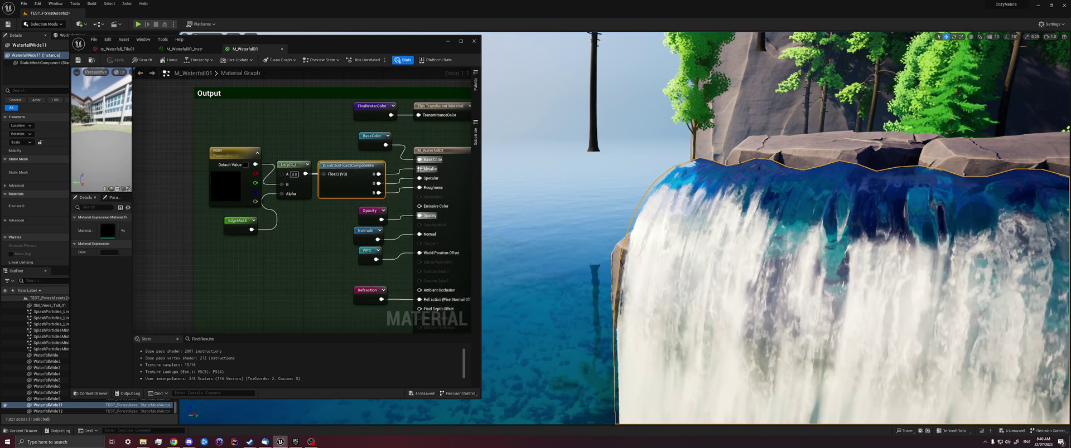
pyautogui.moveTo(207, 250); pyautogui.dragTo(277, 214)
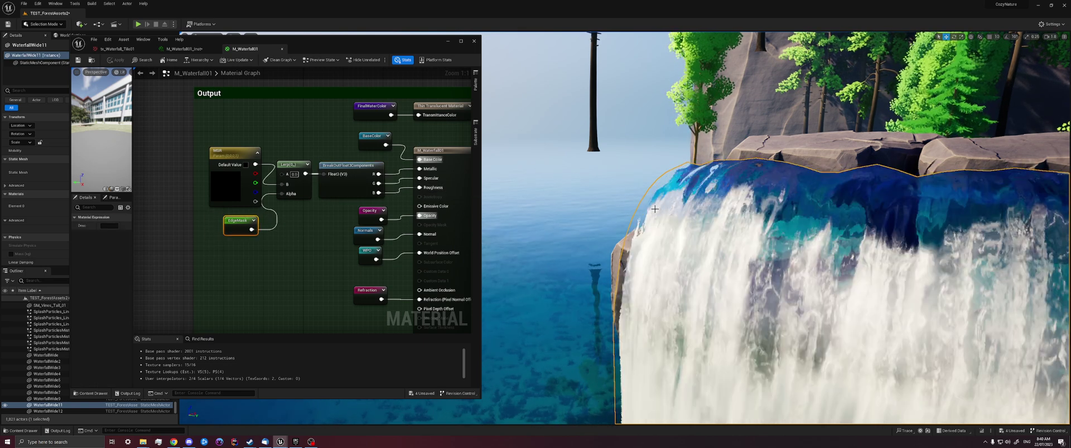
pyautogui.click(293, 183)
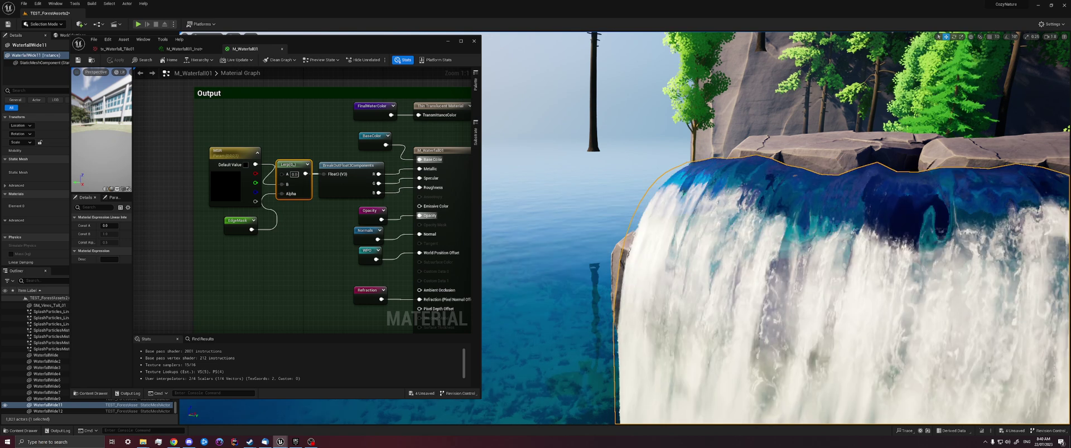
pyautogui.moveTo(636, 320); pyautogui.dragTo(636, 320, button='right')
pyautogui.press('s')
pyautogui.press('q')
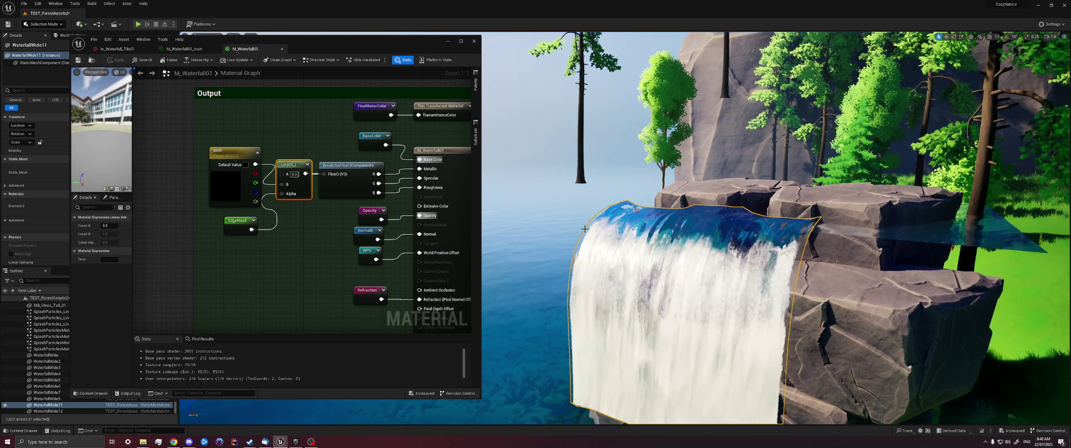
# Inspect the Refraction group's Refraction parameter, EdgeMask and FoamMask inputs, and the Lerp node that blends them.
pyautogui.scroll(-2, 274, 279)
pyautogui.moveTo(274, 279); pyautogui.dragTo(463, 182, button='right')
pyautogui.moveTo(223, 235); pyautogui.dragTo(435, 223, button='right')
pyautogui.moveTo(190, 262); pyautogui.dragTo(446, 215, button='right')
pyautogui.moveTo(196, 224); pyautogui.dragTo(178, 232, button='right')
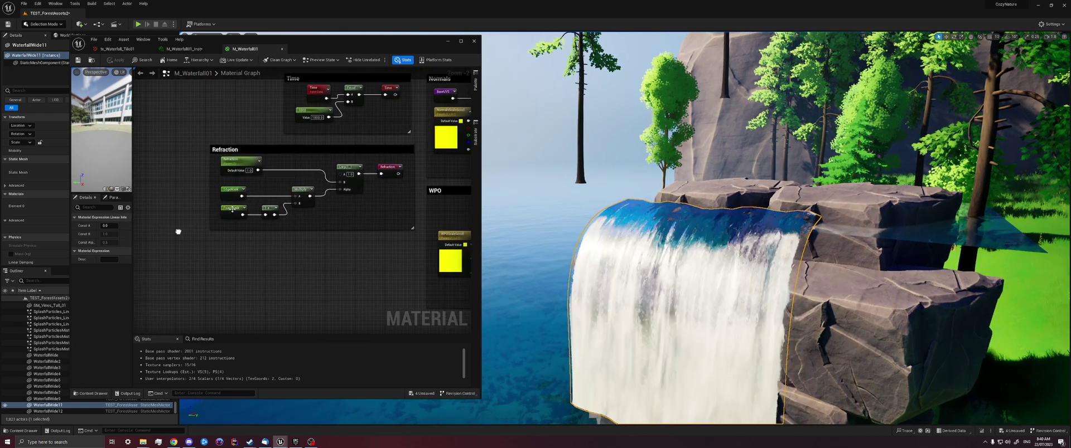
pyautogui.scroll(2, 250, 191)
pyautogui.click(241, 160)
pyautogui.click(225, 195)
pyautogui.moveTo(273, 187); pyautogui.dragTo(230, 189, button='right')
pyautogui.click(327, 162)
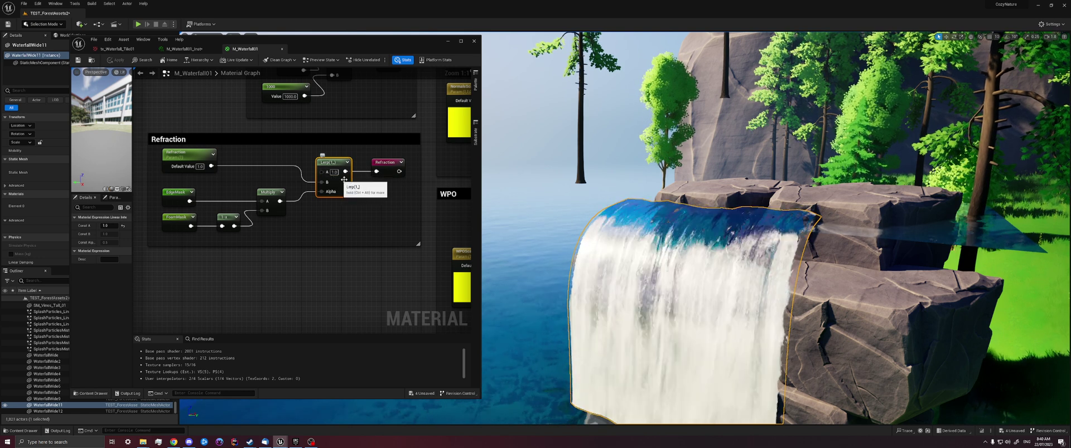
pyautogui.moveTo(165, 183); pyautogui.dragTo(193, 197)
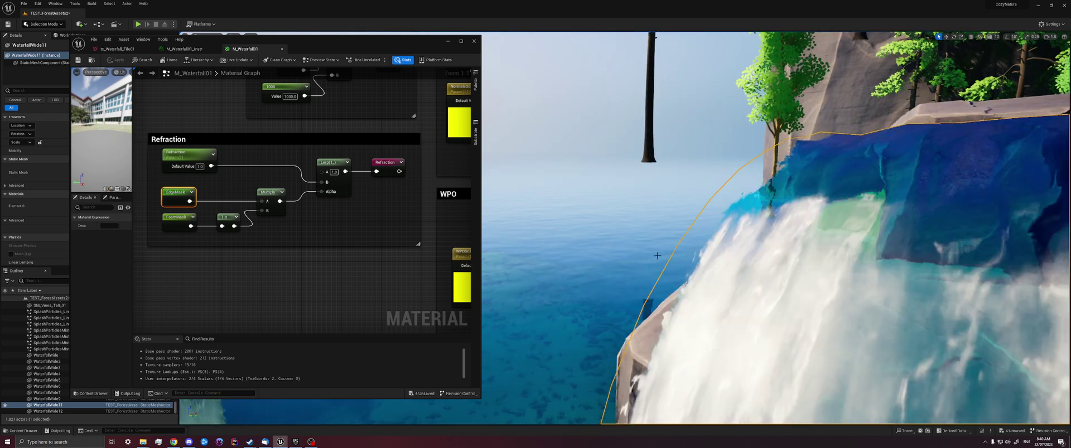
# Inspect the WPO group's scale parameter and the EdgeMask that is multiplied with it.
pyautogui.scroll(-2, 376, 252)
pyautogui.moveTo(376, 251); pyautogui.dragTo(240, 179, button='right')
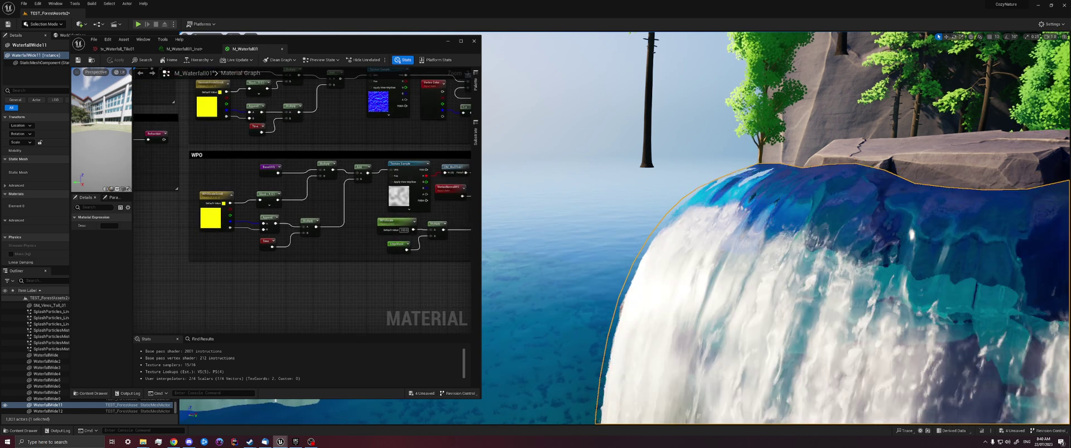
pyautogui.scroll(2, 334, 223)
pyautogui.moveTo(273, 246); pyautogui.dragTo(287, 229)
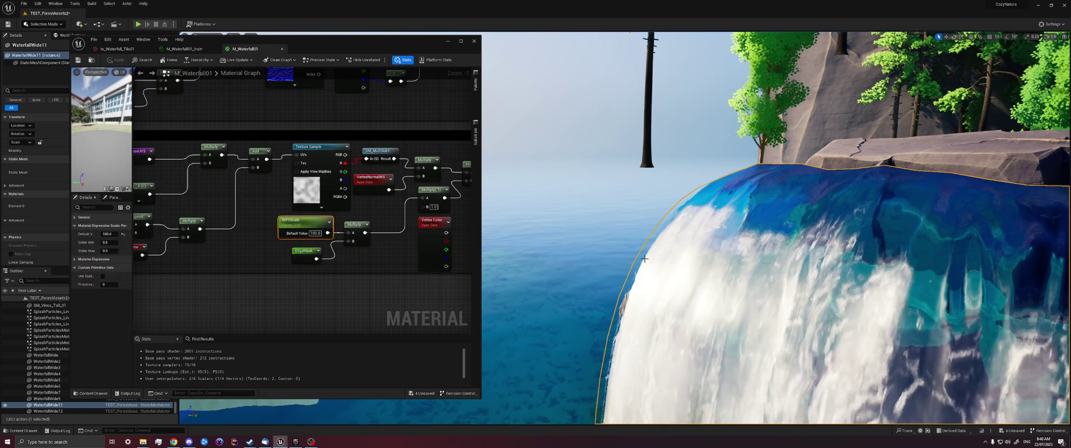
pyautogui.scroll(-4, 318, 261)
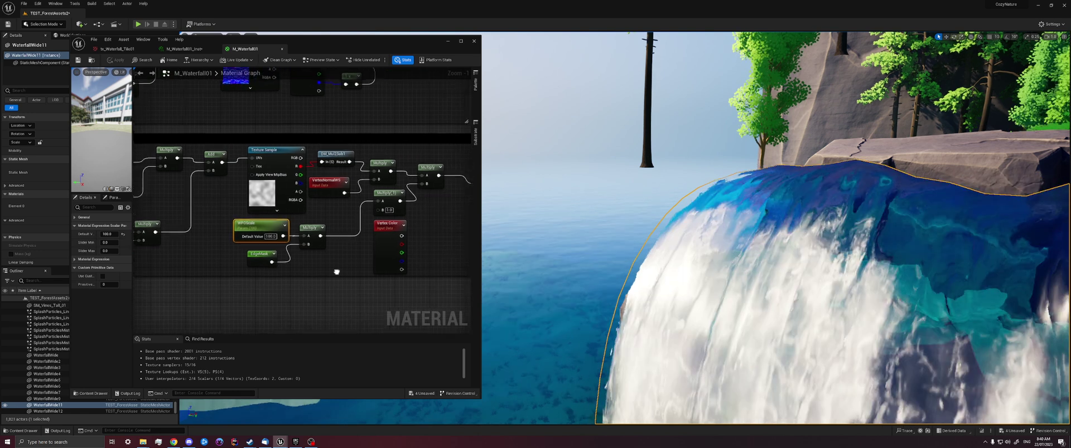
pyautogui.moveTo(318, 261); pyautogui.dragTo(283, 223, button='right')
pyautogui.scroll(1, 308, 243)
pyautogui.scroll(1, 366, 263)
pyautogui.scroll(1, 282, 254)
pyautogui.moveTo(282, 253); pyautogui.dragTo(406, 217, button='right')
pyautogui.scroll(-3, 246, 235)
# Move SplashParticles_Line2 from the far waterfall to the top of the waterfall on the rocks and rotate it to match the crest.
pyautogui.moveTo(599, 270); pyautogui.dragTo(897, 267, button='right')
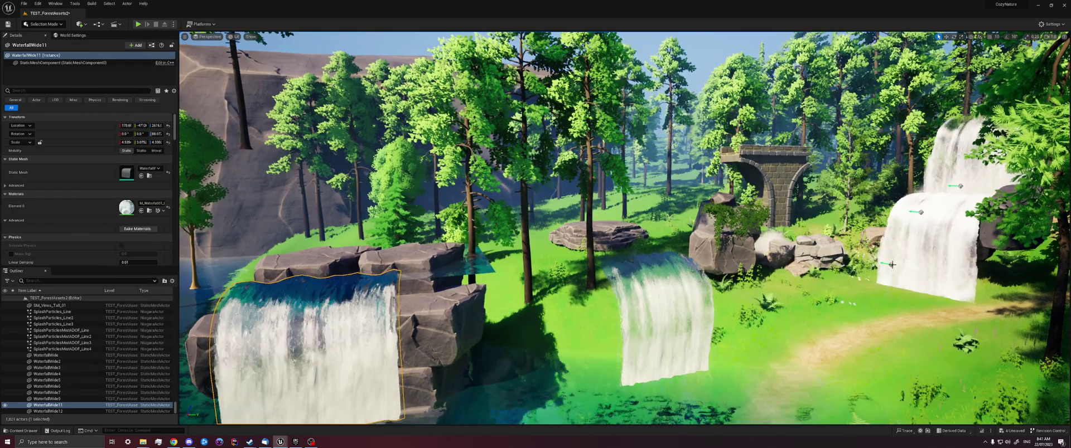
pyautogui.click(896, 266)
pyautogui.moveTo(732, 277); pyautogui.dragTo(321, 323)
pyautogui.press('e')
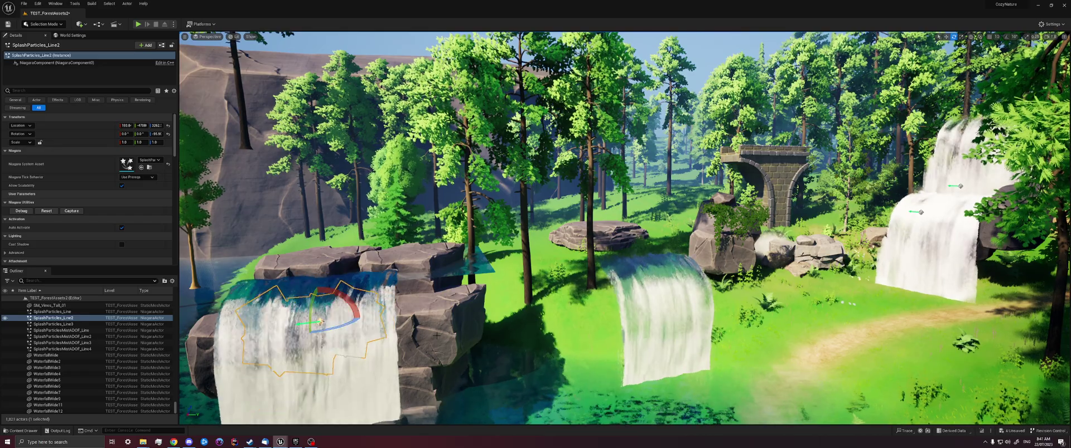
# Select SplashParticlesMistADOF_Line2 at the far waterfall and move it to the foot of the waterfall on the rocks.
pyautogui.moveTo(398, 308); pyautogui.dragTo(291, 307, button='right')
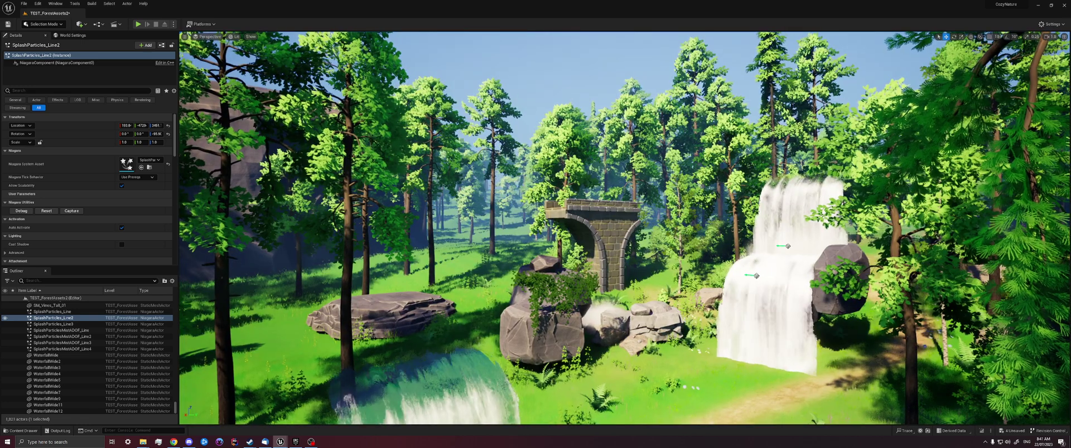
pyautogui.click(788, 257)
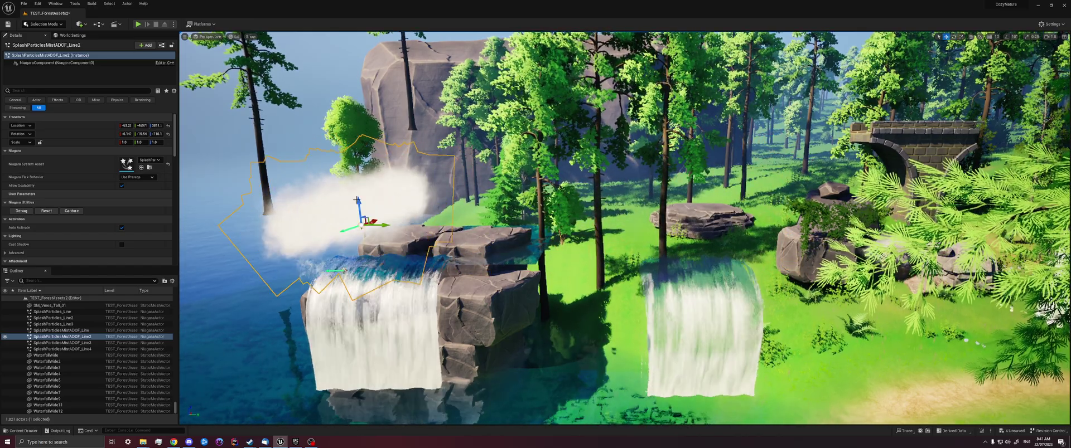
pyautogui.moveTo(391, 400); pyautogui.dragTo(381, 387)
pyautogui.moveTo(423, 360); pyautogui.dragTo(384, 397, button='right')
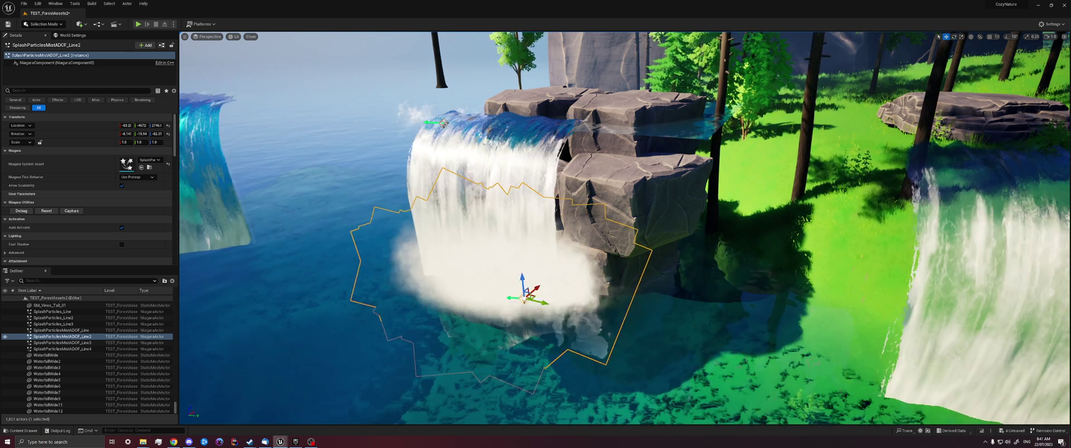
# Rotate and reposition SplashParticlesMistADOF_Line2 so the mist lines up with the waterfall's base where it meets the rocks and water.
pyautogui.keyDown('shift'); pyautogui.moveTo(542, 334); pyautogui.dragTo(521, 325); pyautogui.keyUp('shift')
pyautogui.moveTo(625, 223); pyautogui.dragTo(592, 223, button='right')
pyautogui.press('e')
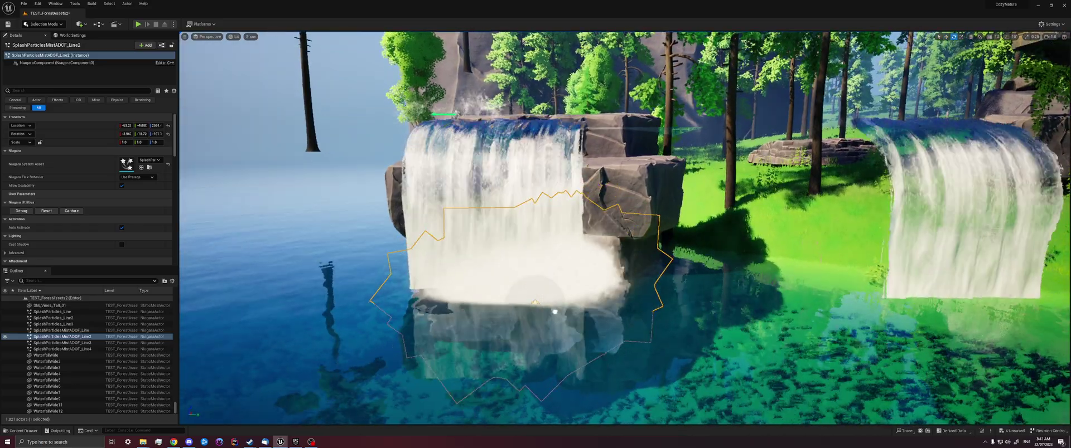
pyautogui.moveTo(591, 223); pyautogui.dragTo(512, 282, button='right')
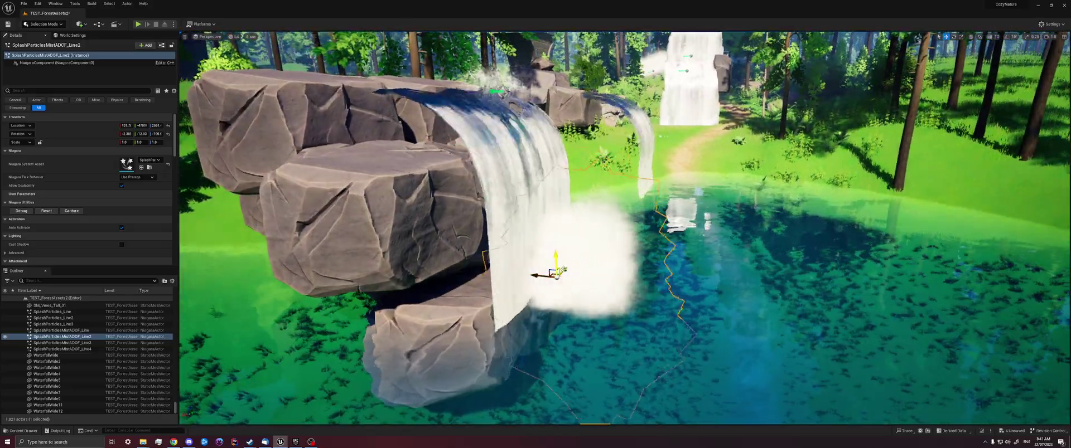
pyautogui.moveTo(546, 297); pyautogui.dragTo(561, 290, button='right')
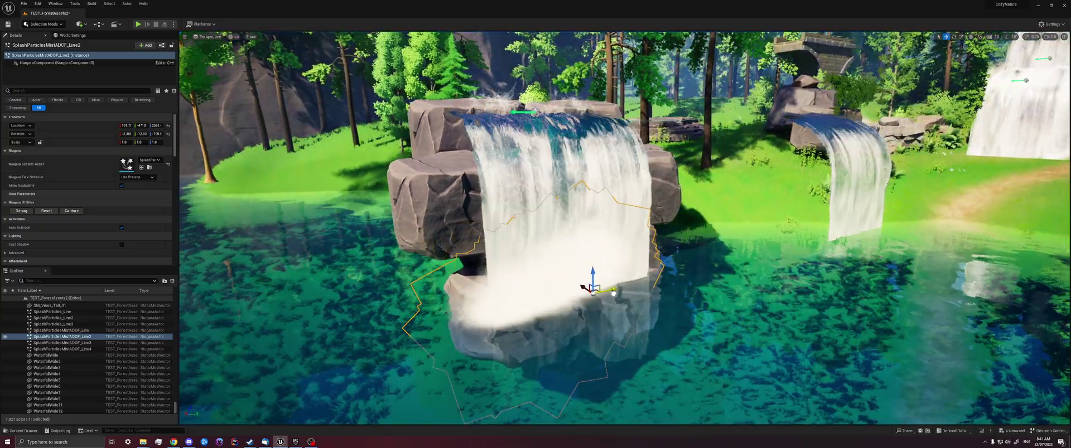
pyautogui.scroll(-10, 622, 291)
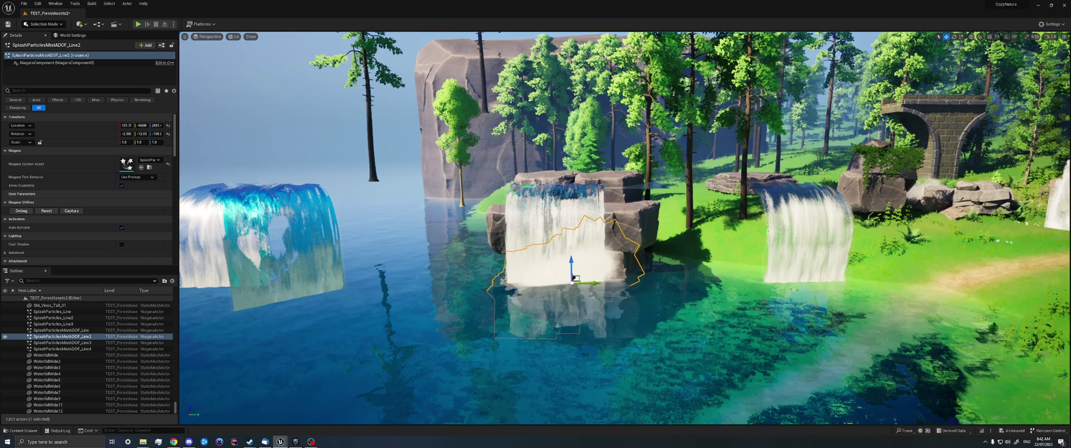
pyautogui.moveTo(561, 290); pyautogui.dragTo(577, 285, button='right')
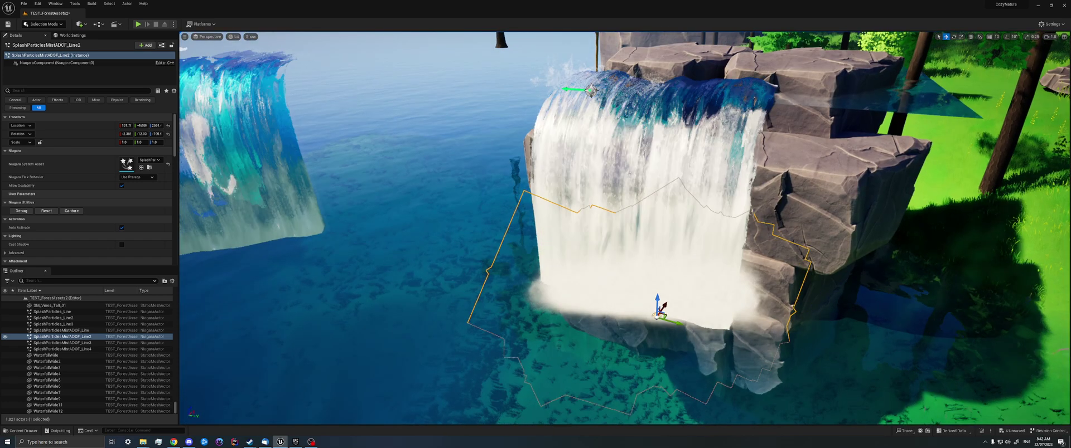